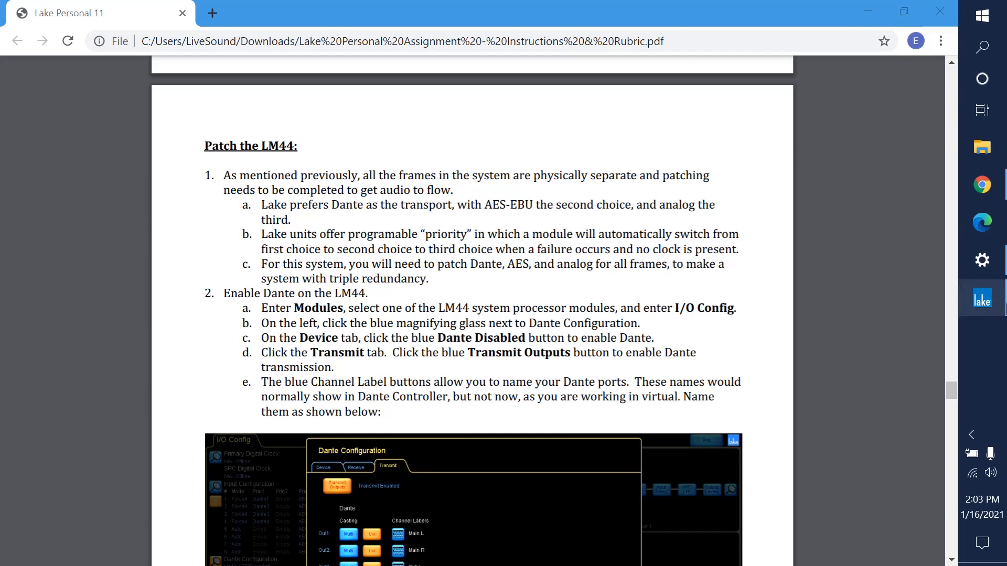
Switch to Lake Controller and open the I/O configuration of the FOH LM44's Main Left module.
{"action": "left_click", "coordinate": [985, 300]}
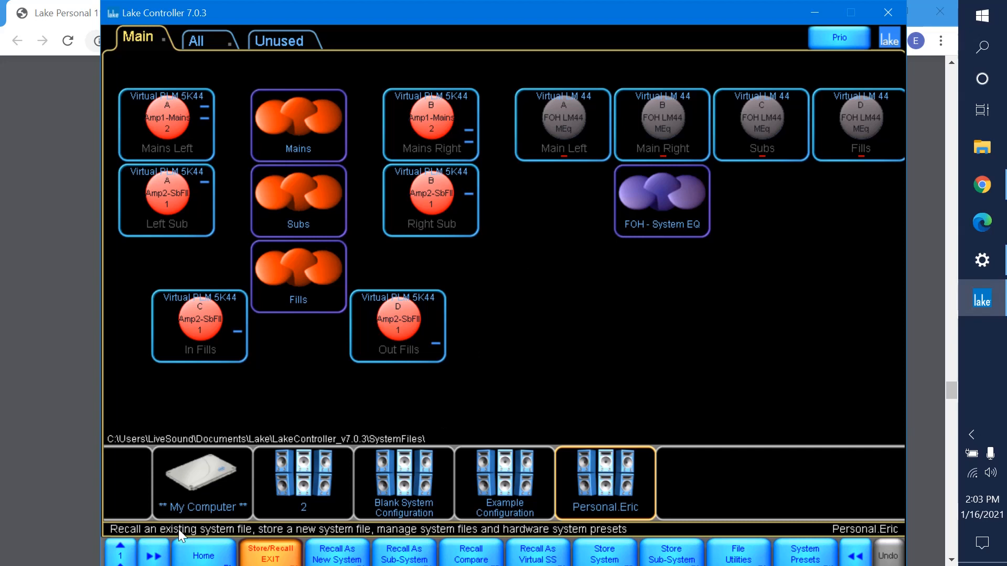
{"action": "left_click", "coordinate": [204, 554]}
{"action": "left_click", "coordinate": [338, 555]}
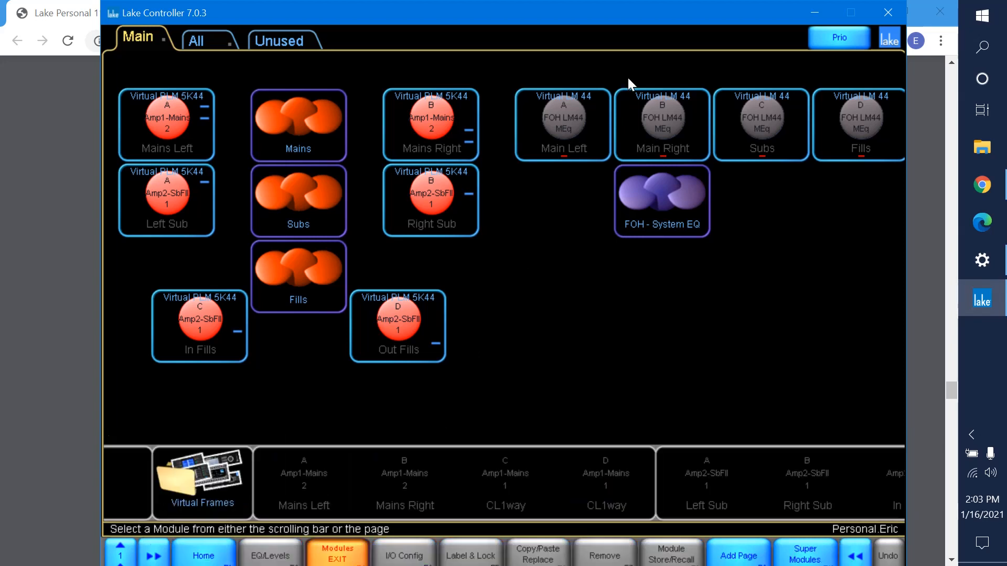
{"action": "left_click", "coordinate": [600, 140]}
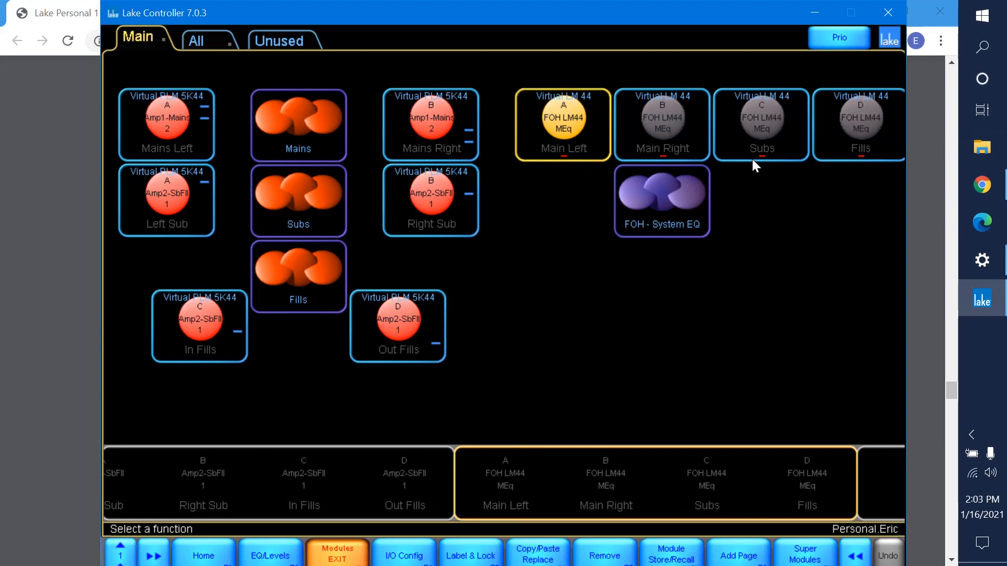
{"action": "left_click", "coordinate": [404, 556]}
Enable Dante on the FOH LM44 frame and turn on its Dante transmit outputs.
{"action": "scroll", "coordinate": [600, 149], "scroll_direction": "down", "scroll_amount": 1}
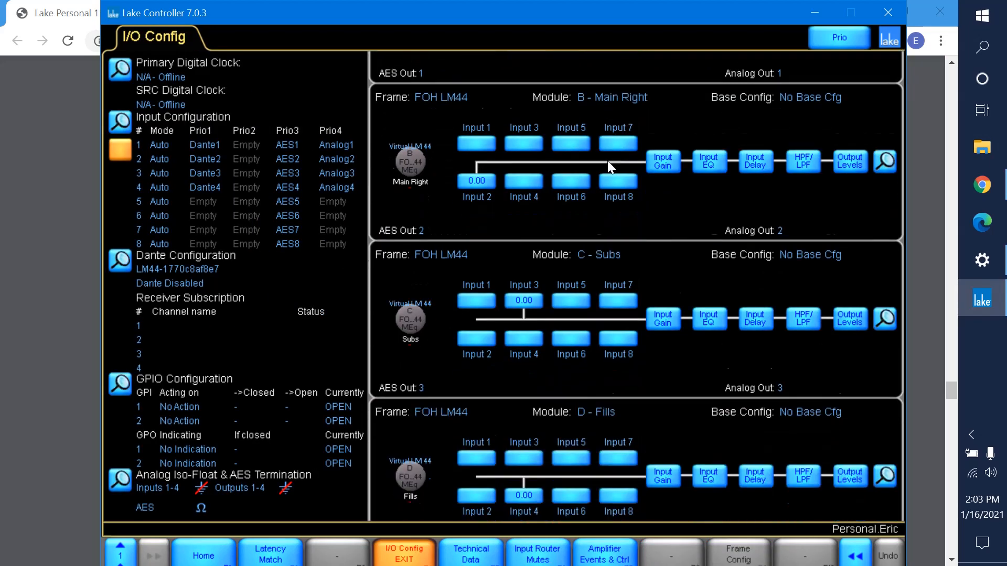
{"action": "scroll", "coordinate": [605, 276], "scroll_direction": "up", "scroll_amount": 1}
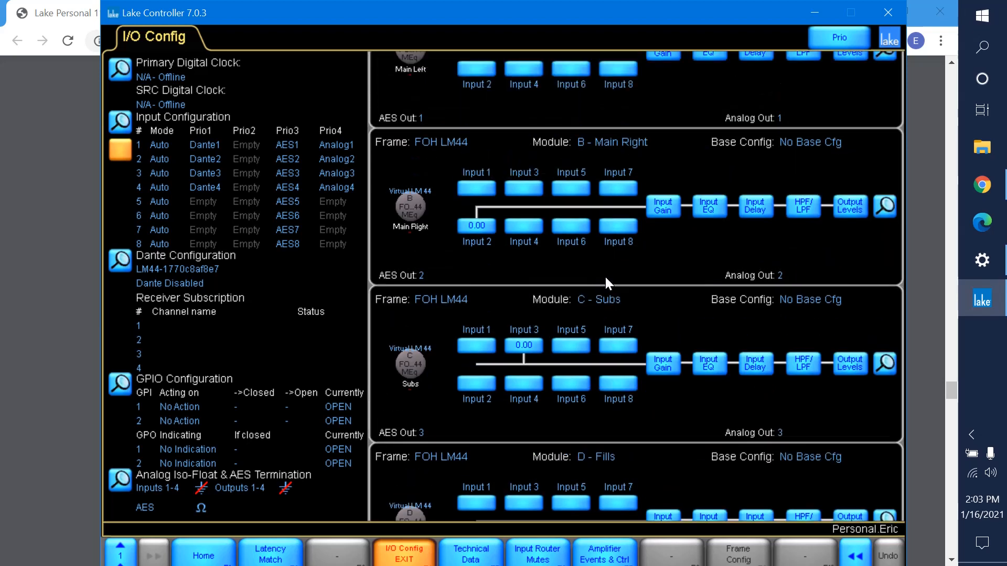
{"action": "scroll", "coordinate": [701, 256], "scroll_direction": "down", "scroll_amount": 1}
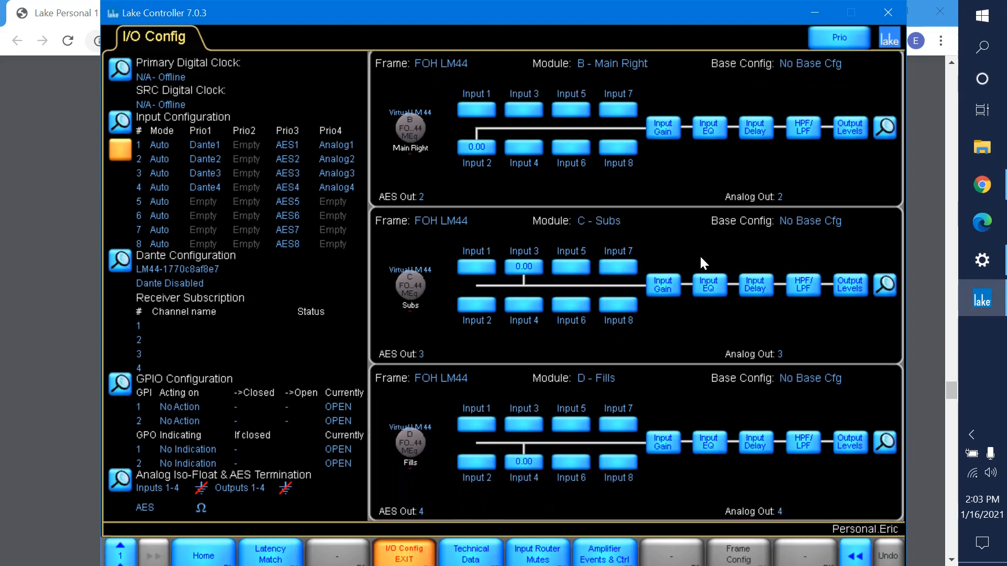
{"action": "scroll", "coordinate": [700, 253], "scroll_direction": "up", "scroll_amount": 1}
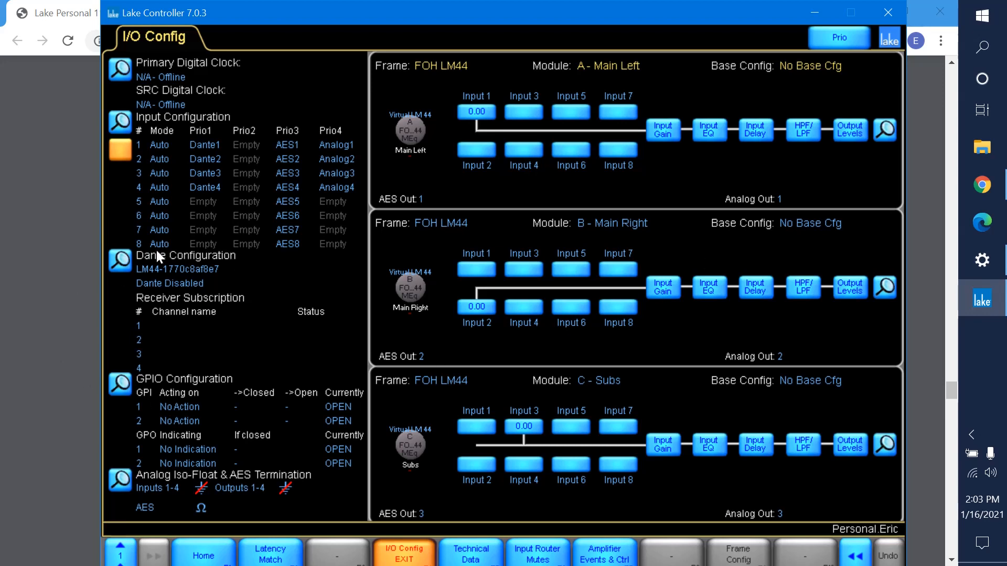
{"action": "left_click", "coordinate": [120, 262]}
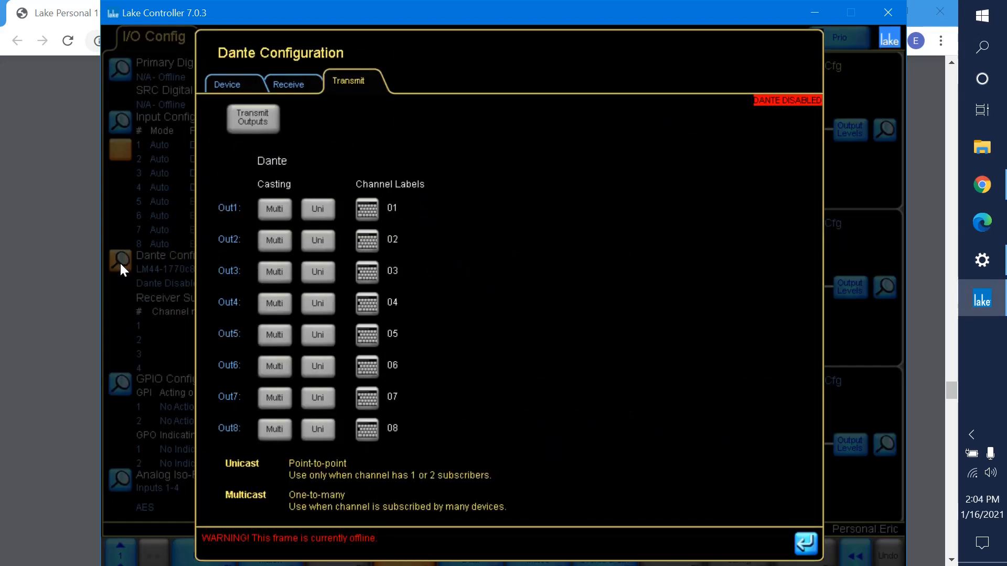
{"action": "left_click", "coordinate": [227, 89]}
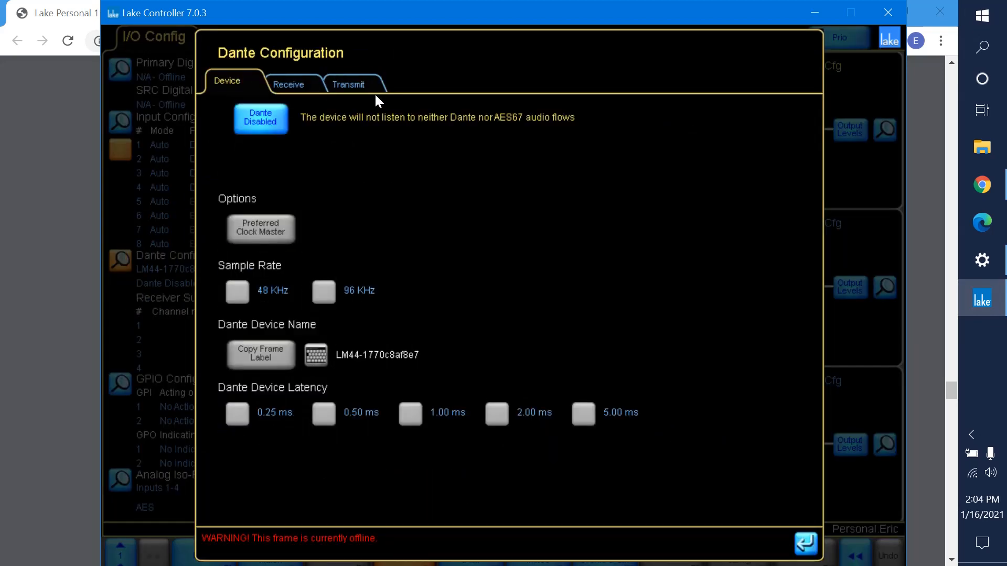
{"action": "left_click", "coordinate": [261, 118]}
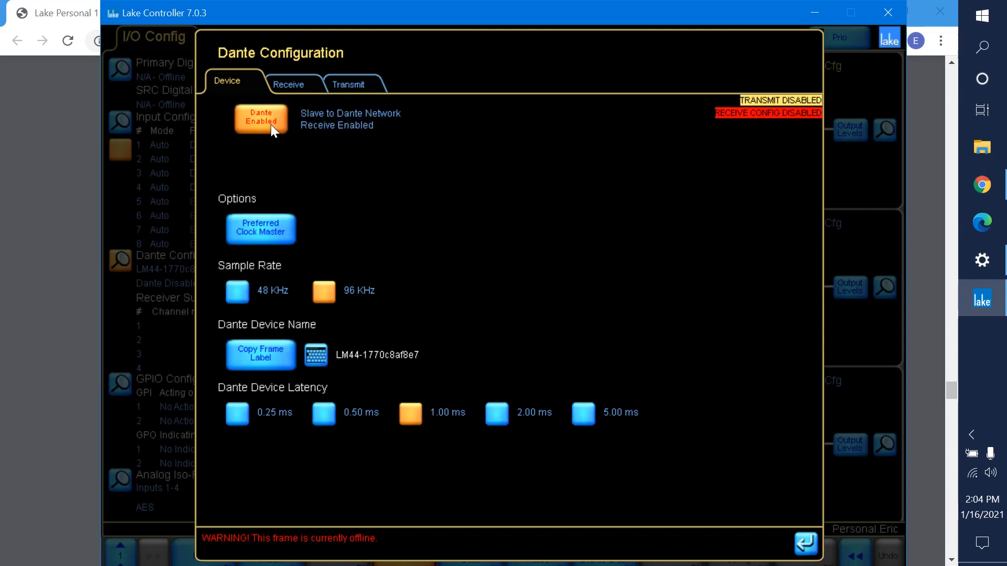
{"action": "left_click", "coordinate": [345, 84]}
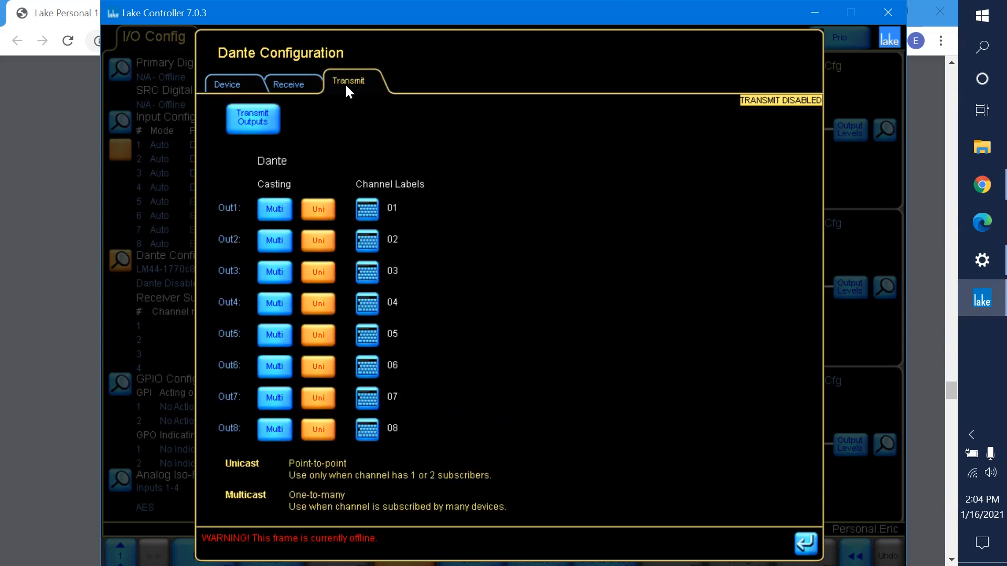
{"action": "left_click", "coordinate": [267, 122]}
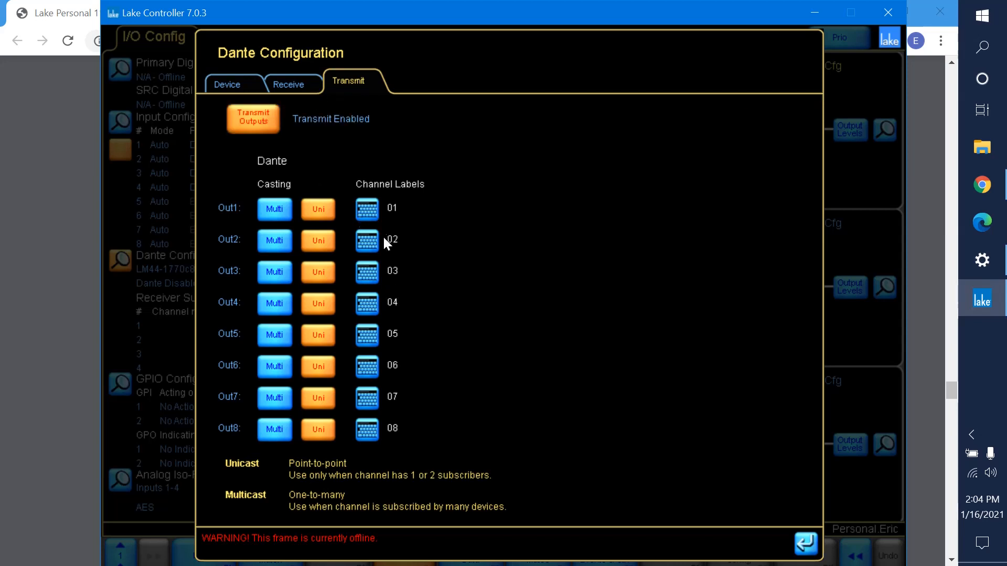
Label Dante transmit channel Out1 as Mains L and Out2 as Mains R.
{"action": "left_click", "coordinate": [367, 212]}
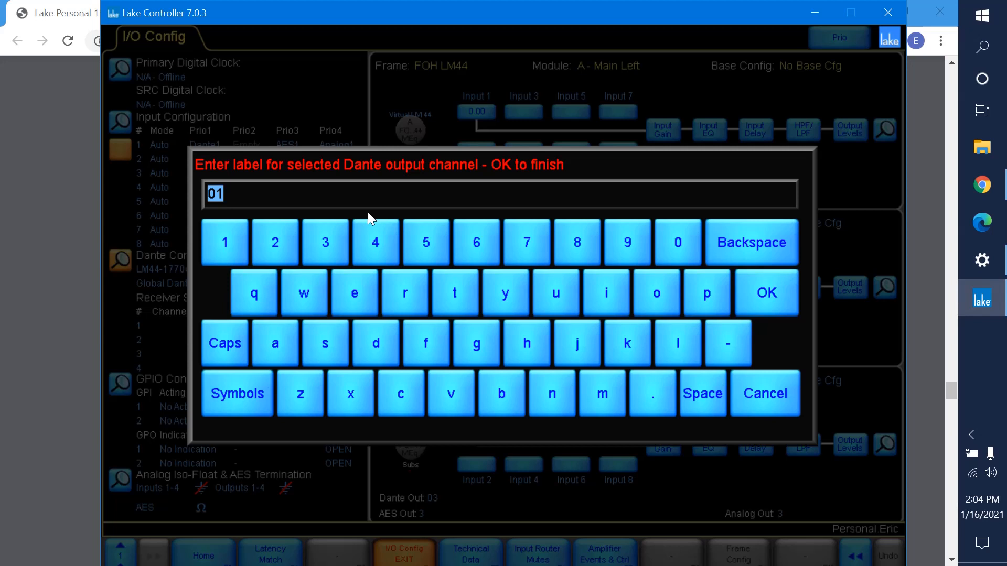
{"action": "type", "text": "Mains L"}
{"action": "key", "text": "Return"}
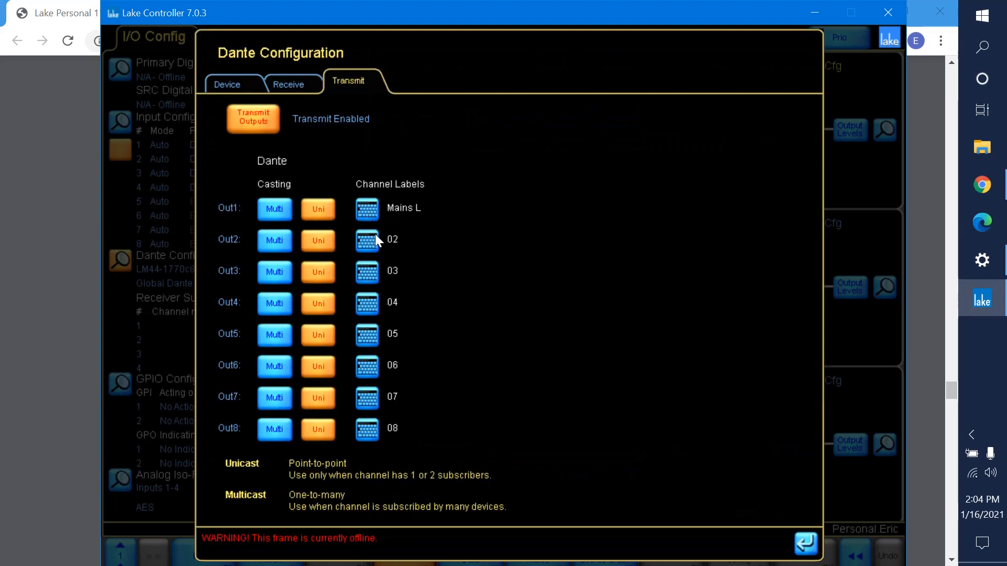
{"action": "left_click", "coordinate": [372, 238]}
{"action": "type", "text": "Mains R"}
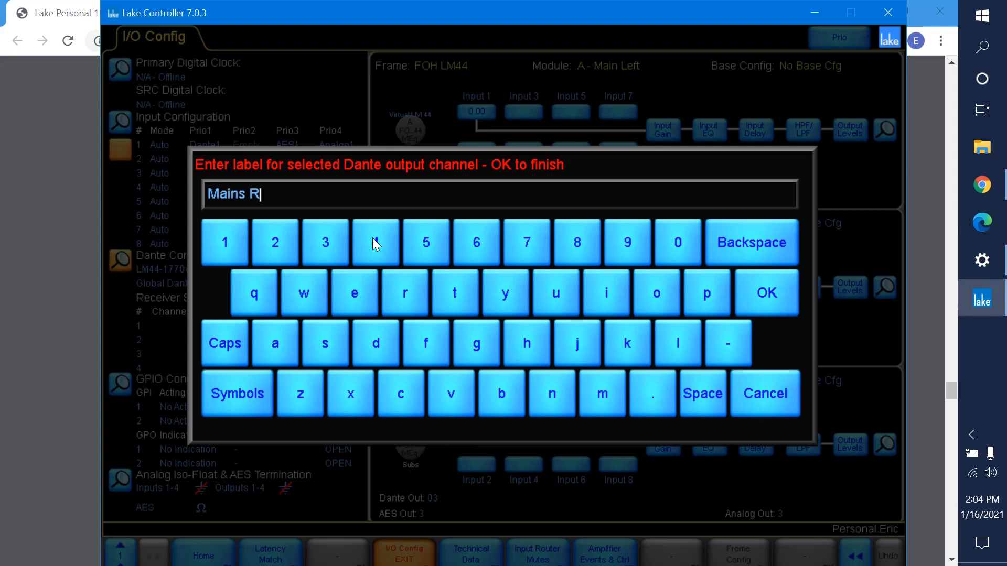
{"action": "key", "text": "Return"}
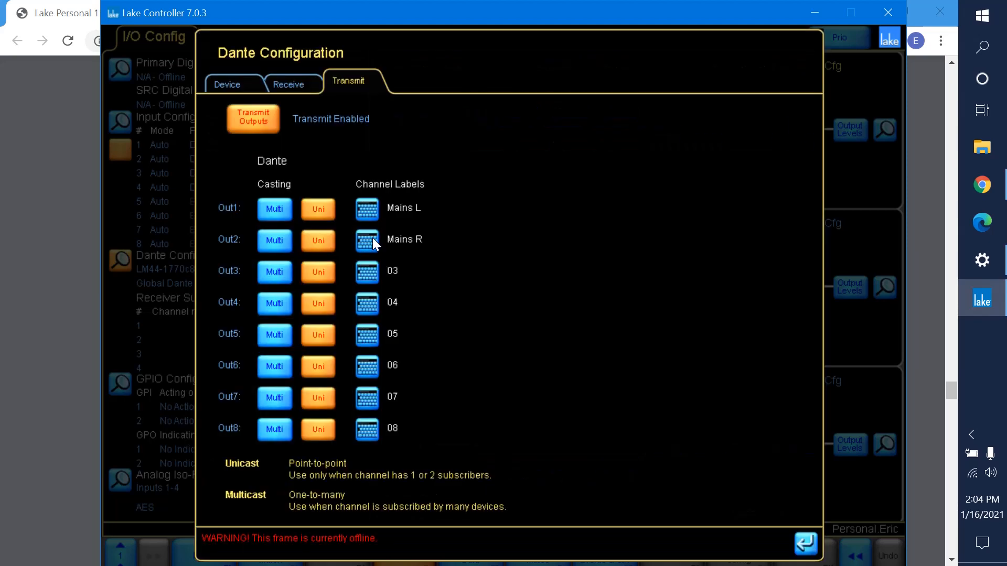
Label Dante transmit channel Out3 as Subs and Out4 as Fills.
{"action": "left_click", "coordinate": [368, 272]}
{"action": "type", "text": "Subs"}
{"action": "key", "text": "Return"}
{"action": "left_click", "coordinate": [377, 306]}
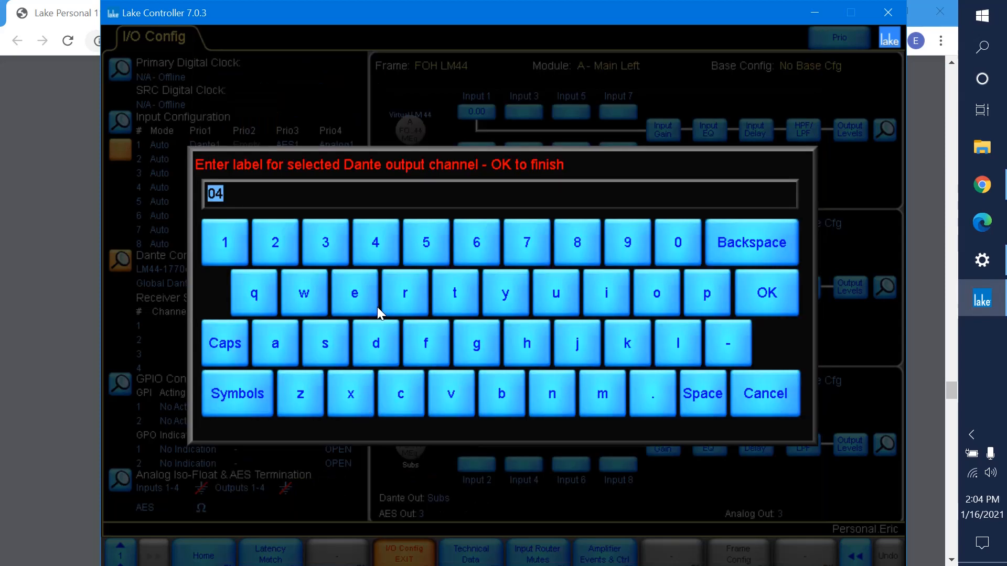
{"action": "type", "text": "Fills"}
{"action": "key", "text": "Return"}
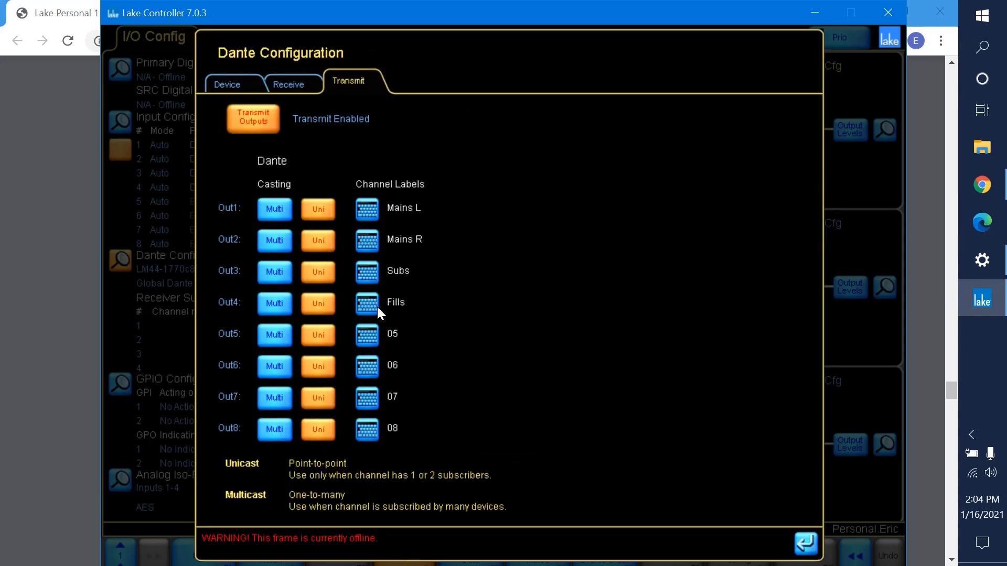
Label Dante transmit channel Out5 as Mains L Bakup.
{"action": "left_click", "coordinate": [368, 333]}
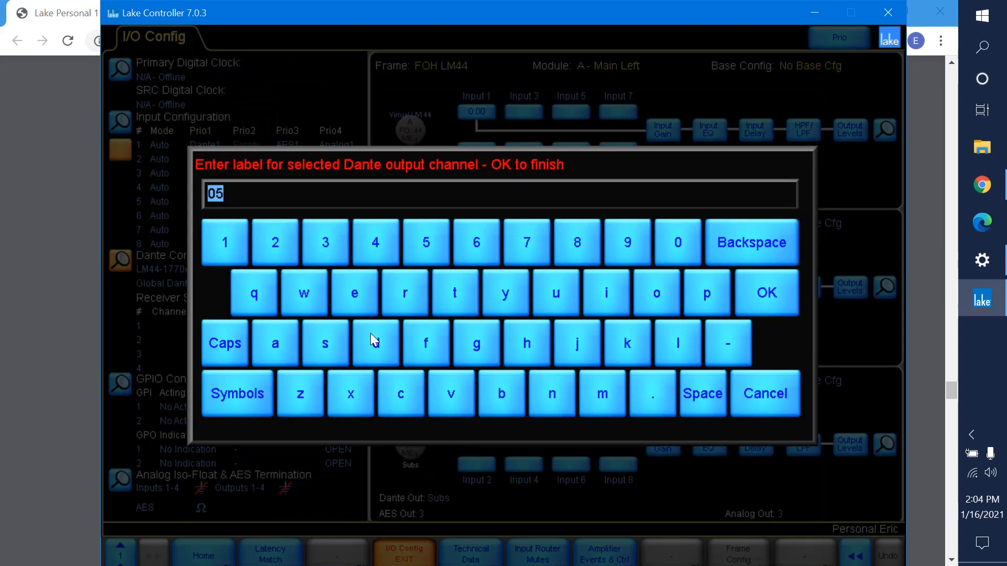
{"action": "type", "text": "Mains L"}
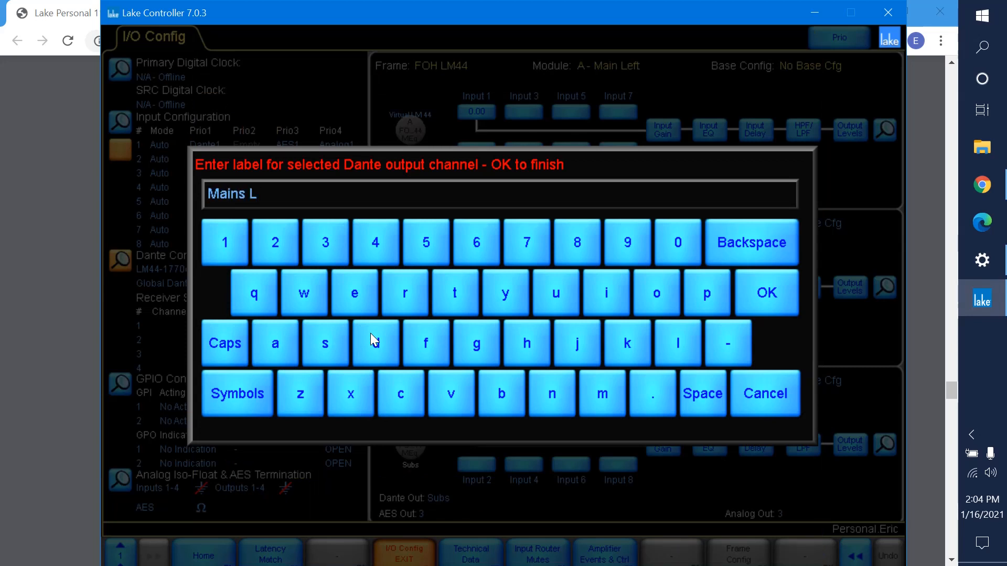
{"action": "type", "text": " Bakuop"}
{"action": "key", "text": "BackSpace"}
{"action": "key", "text": "BackSpace"}
{"action": "type", "text": "p"}
{"action": "key", "text": "Return"}
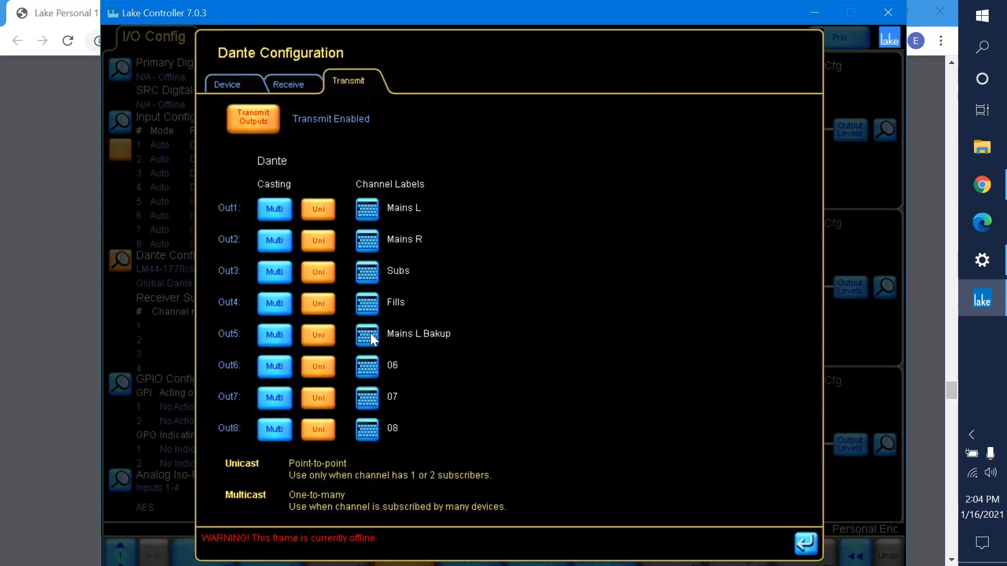
Label Dante transmit channel Out6 as Mains R Backup.
{"action": "left_click", "coordinate": [373, 366]}
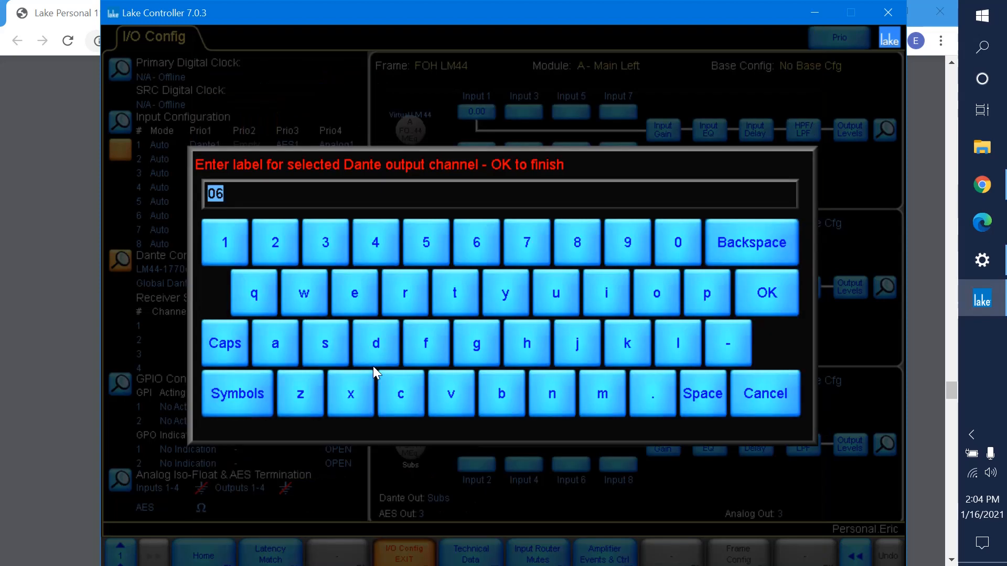
{"action": "type", "text": "Mains R Bakup"}
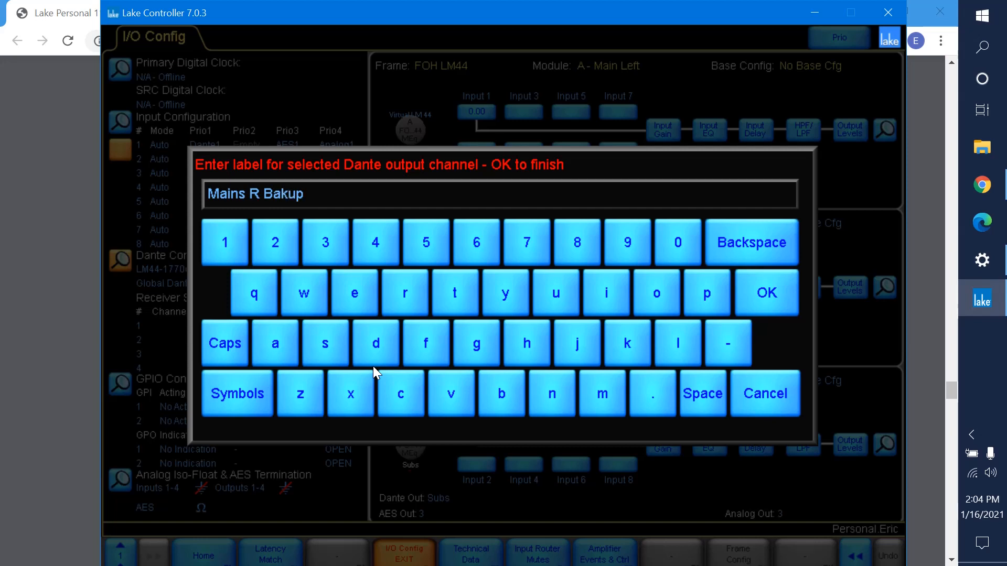
{"action": "key", "text": "BackSpace"}
{"action": "key", "text": "BackSpace"}
{"action": "key", "text": "BackSpace"}
{"action": "type", "text": "ckup"}
{"action": "key", "text": "Return"}
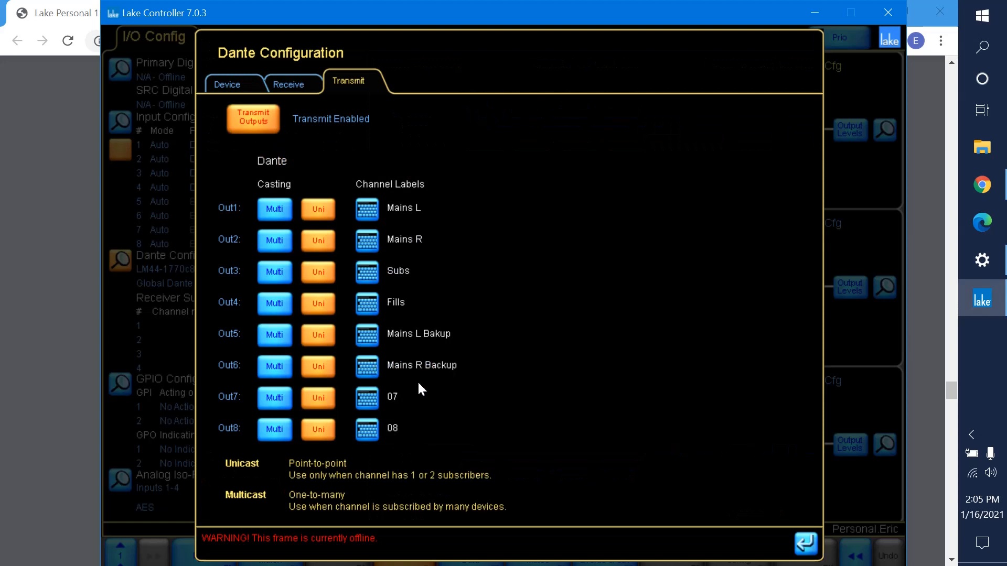
{"action": "left_click", "coordinate": [373, 402]}
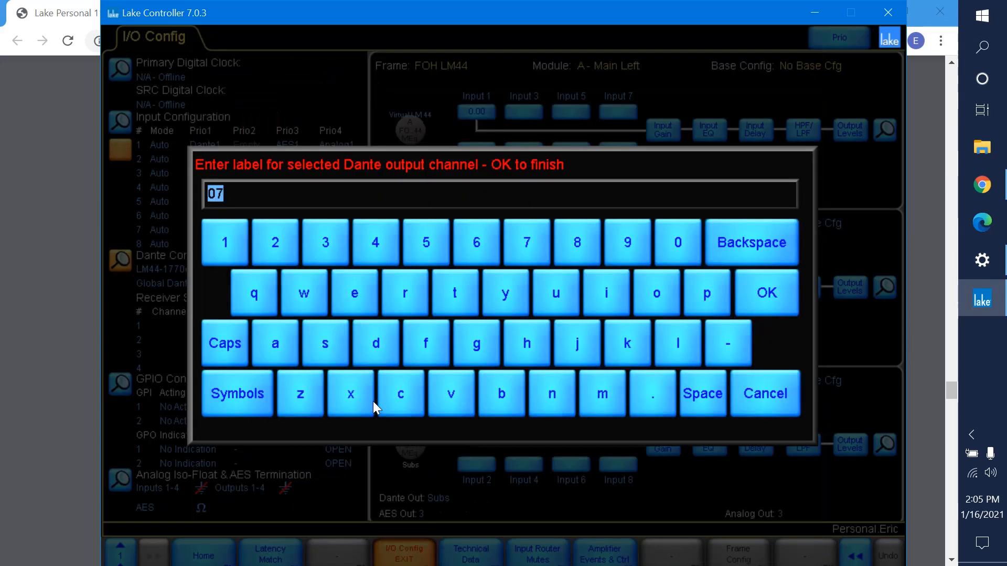
{"action": "type", "text": "Subs B"}
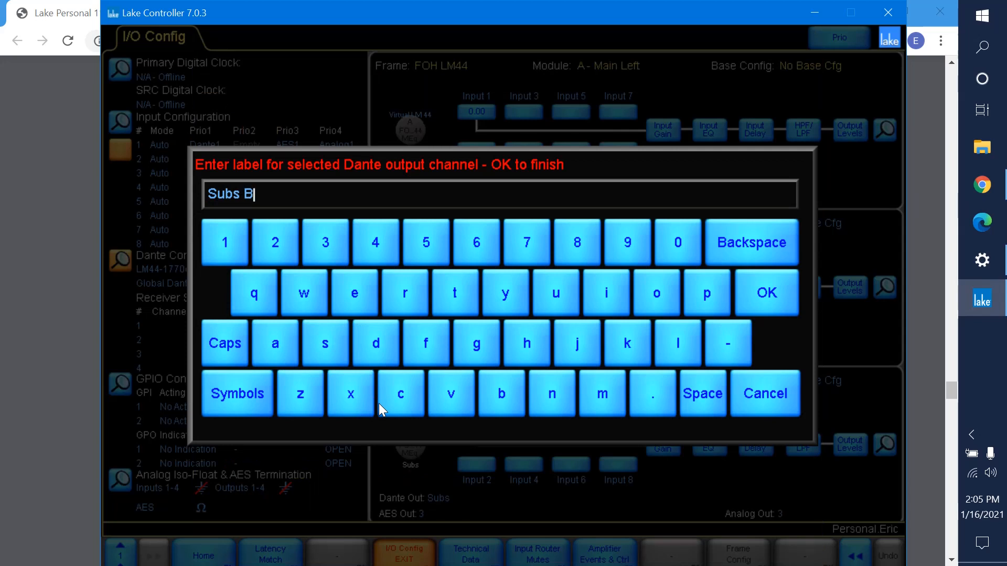
{"action": "type", "text": "akp\\up"}
{"action": "key", "text": "Return"}
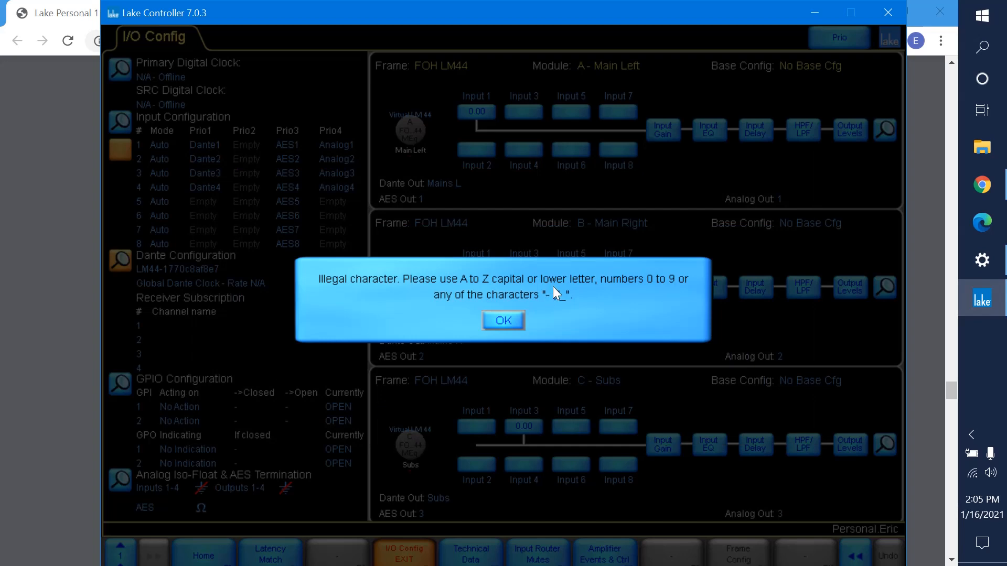
{"action": "left_click", "coordinate": [503, 321]}
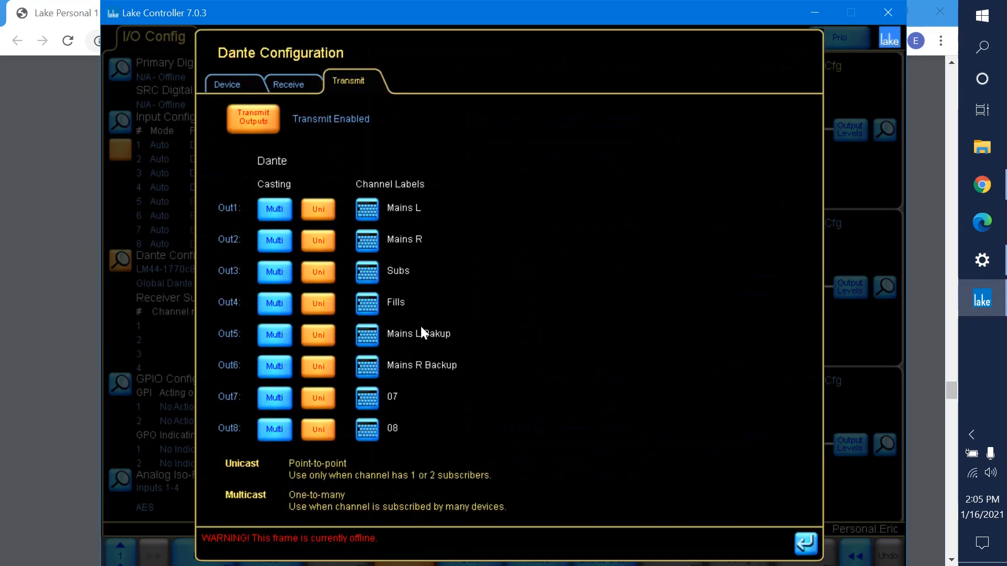
Label Dante transmit channel Out7 as Subs Bakup.
{"action": "left_click", "coordinate": [371, 404]}
{"action": "type", "text": "Subs "}
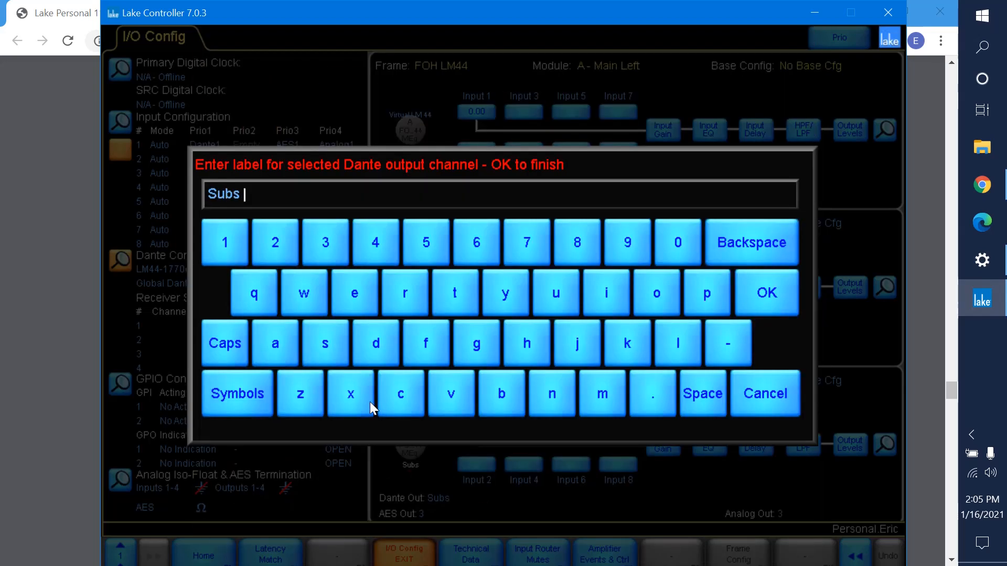
{"action": "type", "text": "Bakup"}
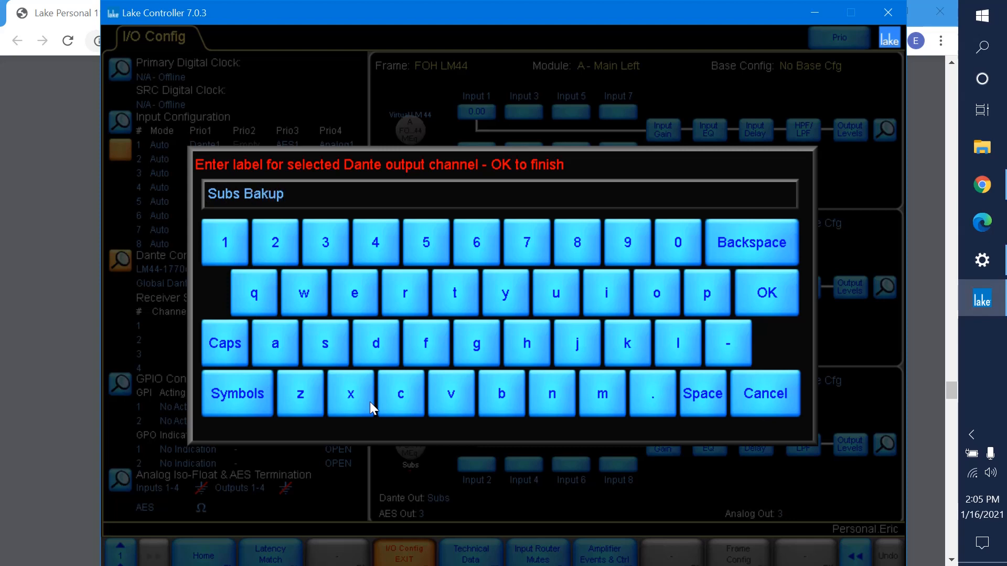
{"action": "key", "text": "Return"}
Label Dante transmit channel Out8 as Fills Bakup and close the Dante configuration.
{"action": "left_click", "coordinate": [367, 429]}
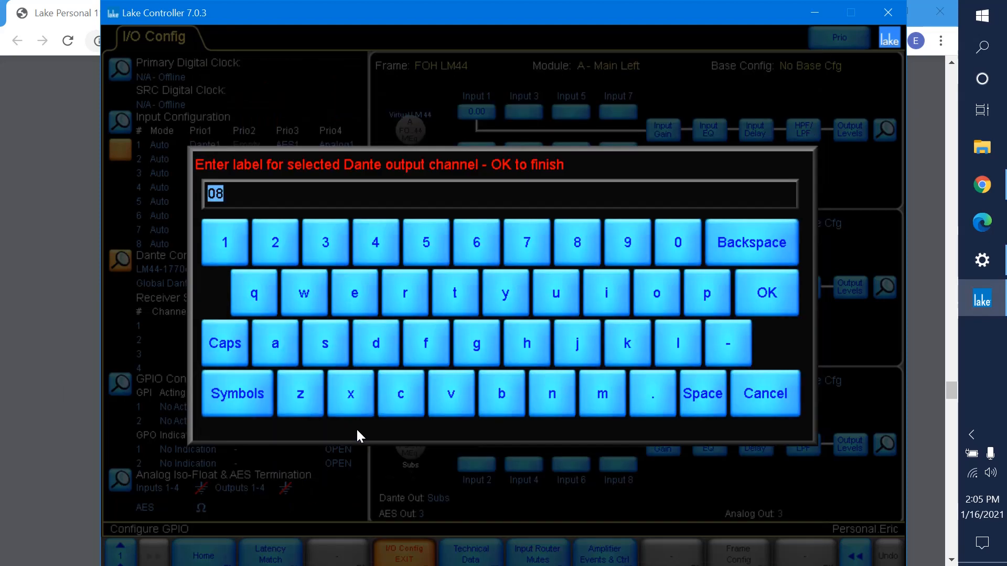
{"action": "type", "text": "Fills"}
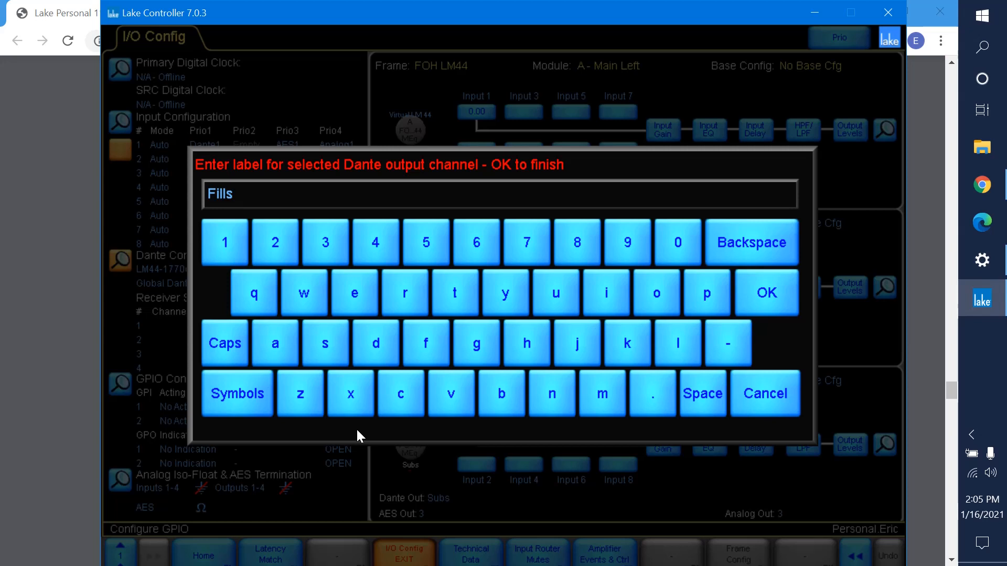
{"action": "type", "text": " Bakup"}
{"action": "key", "text": "Return"}
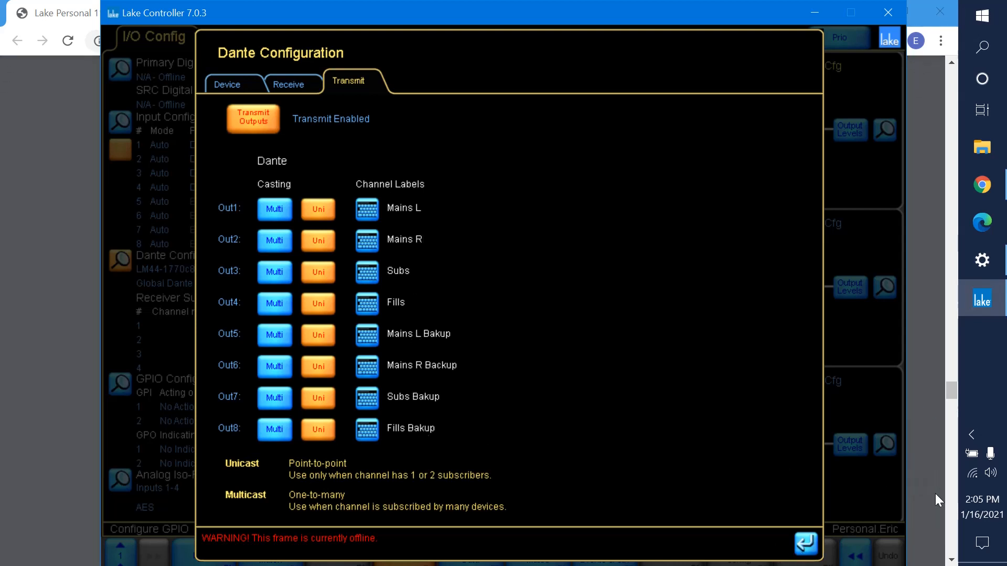
{"action": "left_click", "coordinate": [810, 551]}
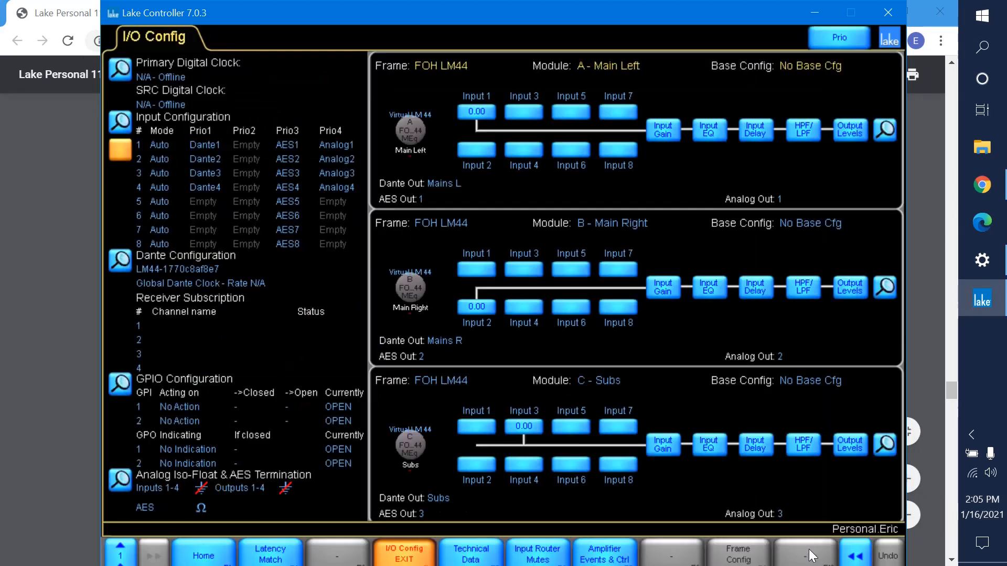
Open the output configuration from module A and review its AES/SPDIF, Dante and analog output routing.
{"action": "left_click", "coordinate": [886, 131]}
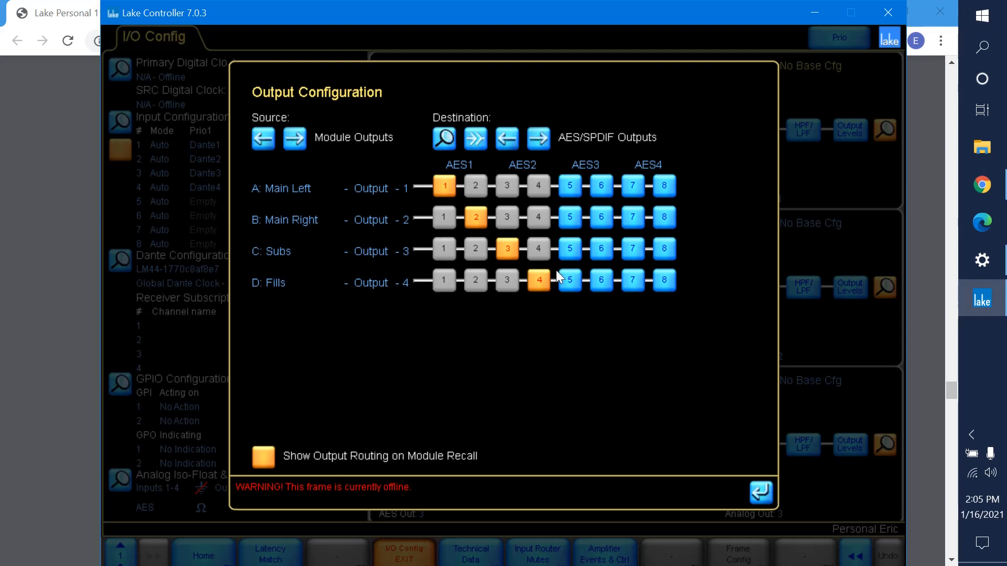
{"action": "left_click", "coordinate": [539, 138]}
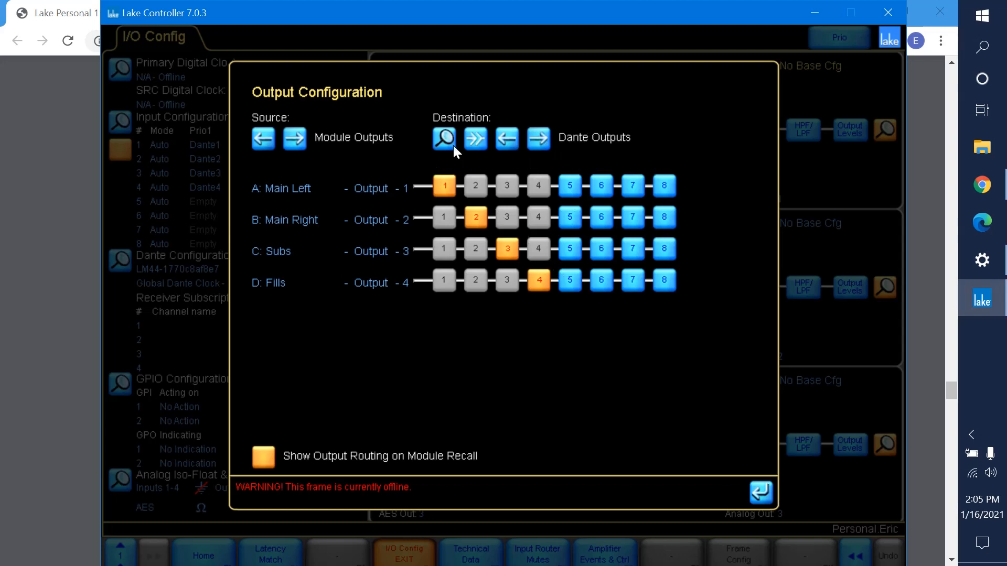
{"action": "left_click", "coordinate": [501, 145]}
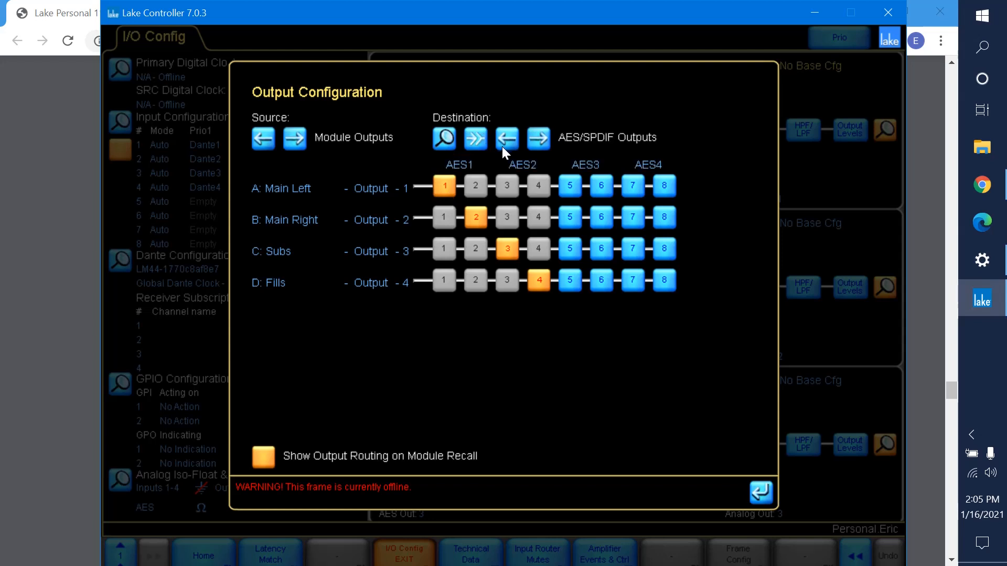
{"action": "left_click", "coordinate": [502, 146]}
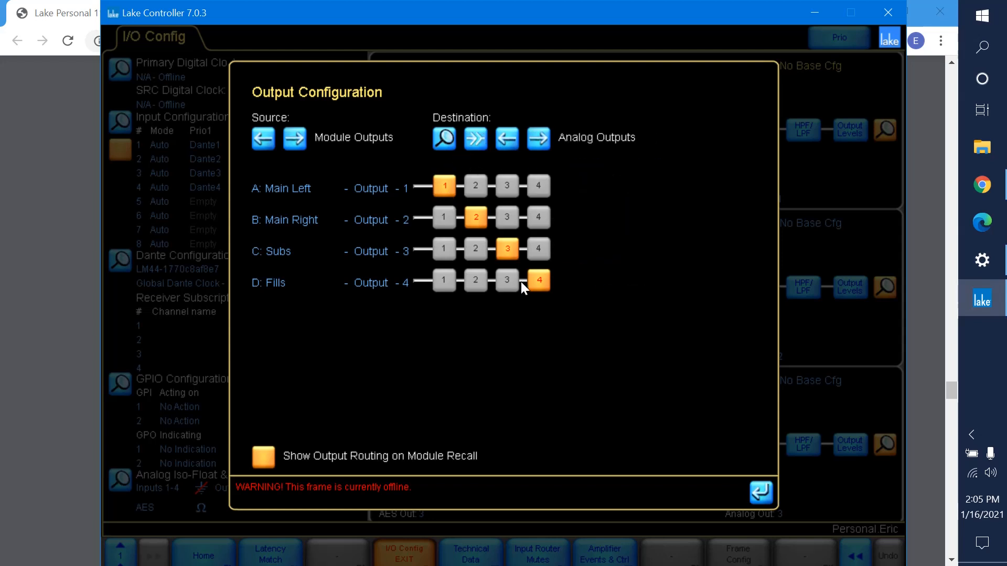
Route Main Left, Main Right, Subs and Fills additionally to Dante outputs 5, 6, 7 and 8 respectively, and close the output configuration.
{"action": "left_click", "coordinate": [507, 138]}
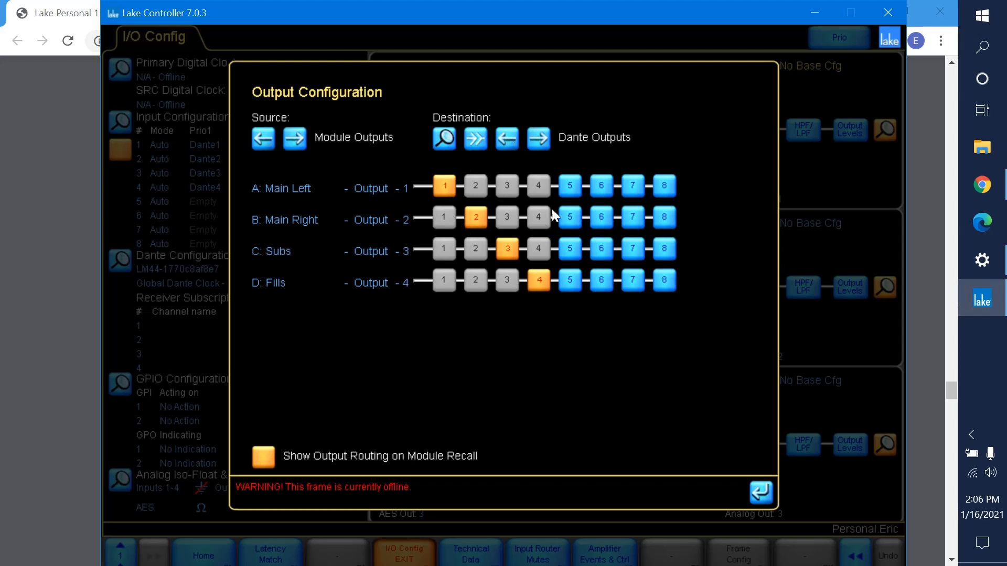
{"action": "left_click", "coordinate": [569, 187]}
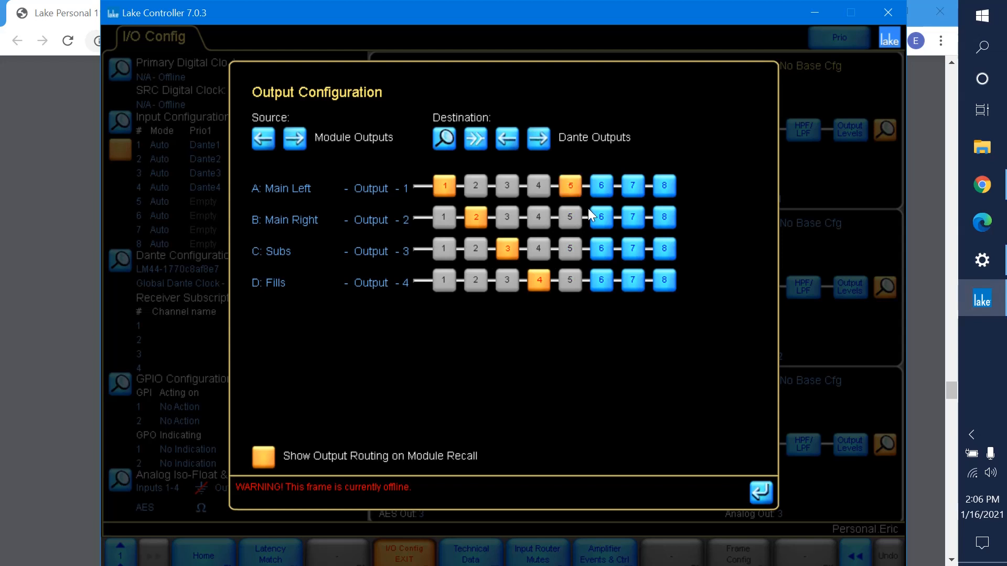
{"action": "left_click", "coordinate": [601, 217]}
{"action": "left_click", "coordinate": [634, 250]}
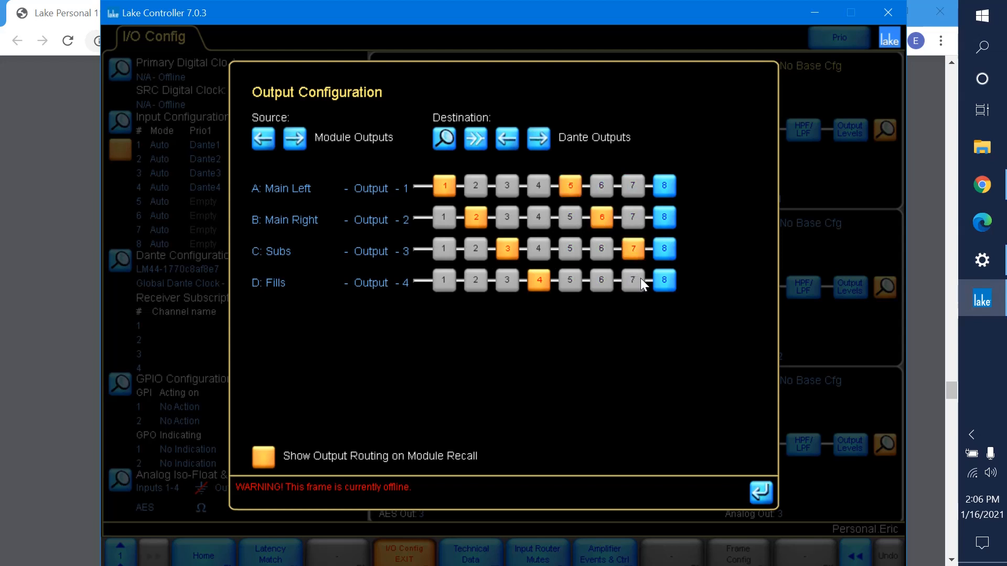
{"action": "left_click", "coordinate": [664, 278]}
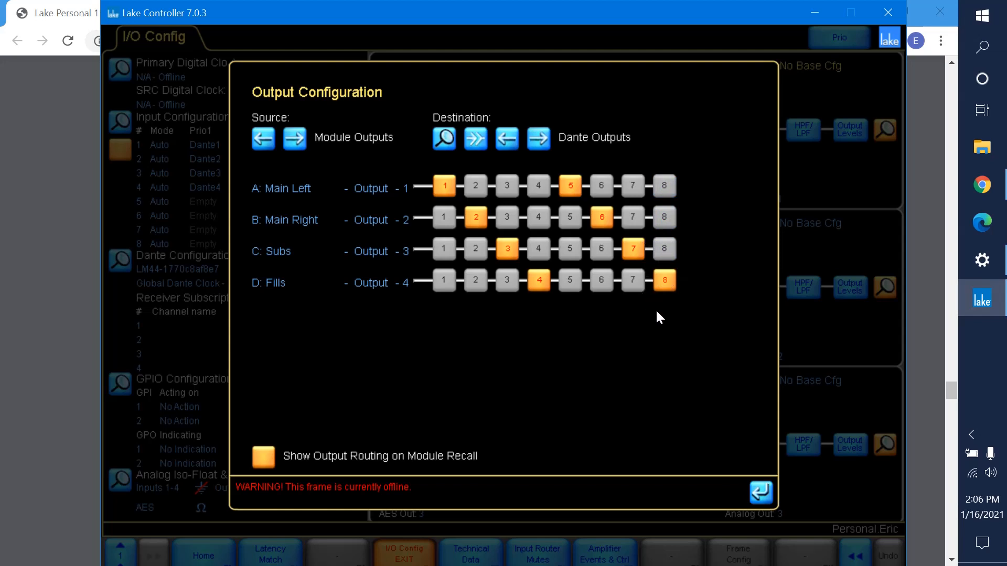
{"action": "left_click", "coordinate": [762, 493]}
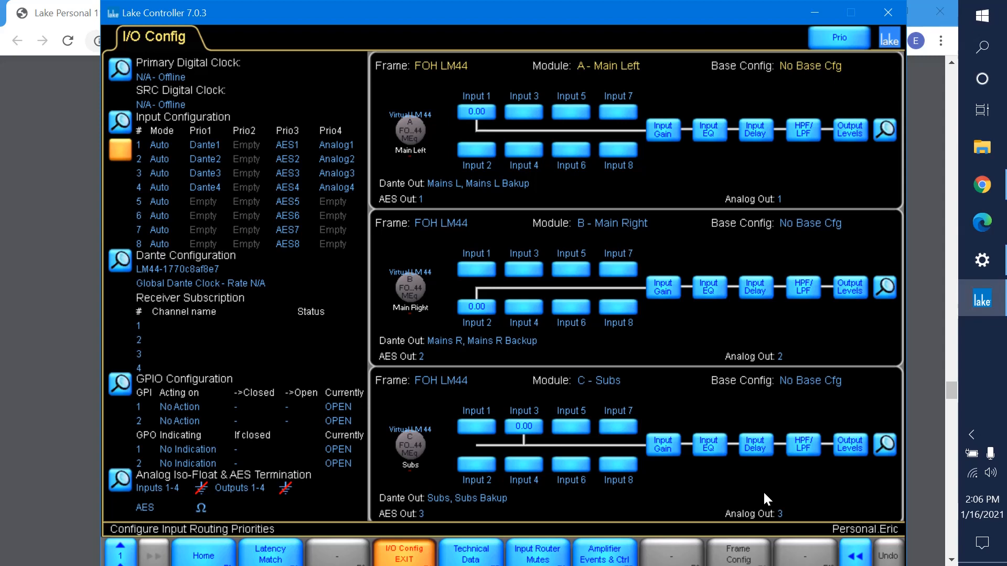
Review the Dante transmit labels and device settings, then close the Dante configuration.
{"action": "left_click", "coordinate": [119, 259]}
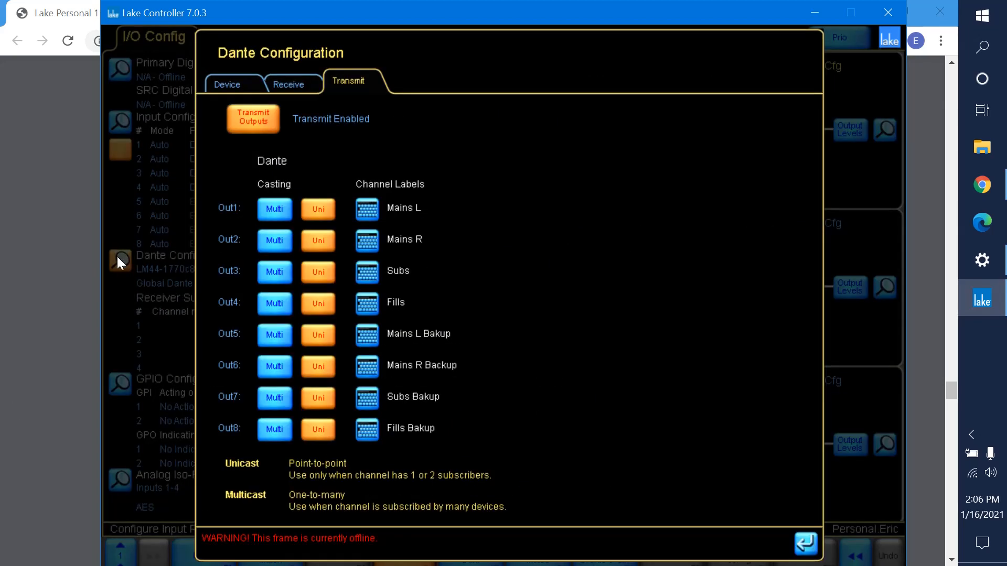
{"action": "left_click", "coordinate": [245, 80]}
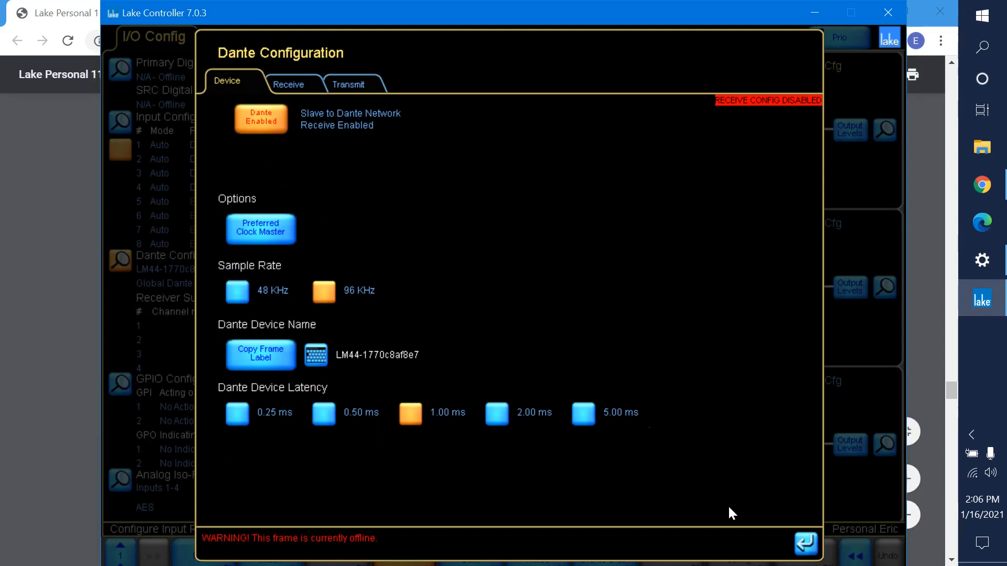
{"action": "left_click", "coordinate": [803, 546]}
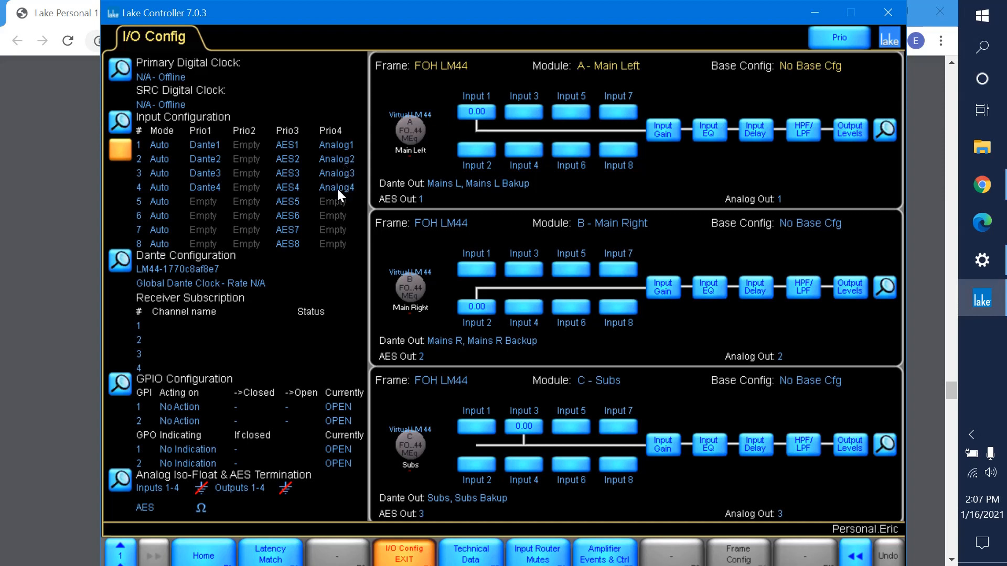
Examine the clock configuration's clock sources, input clock selection and AES output sample rates, then close it.
{"action": "left_click", "coordinate": [126, 124]}
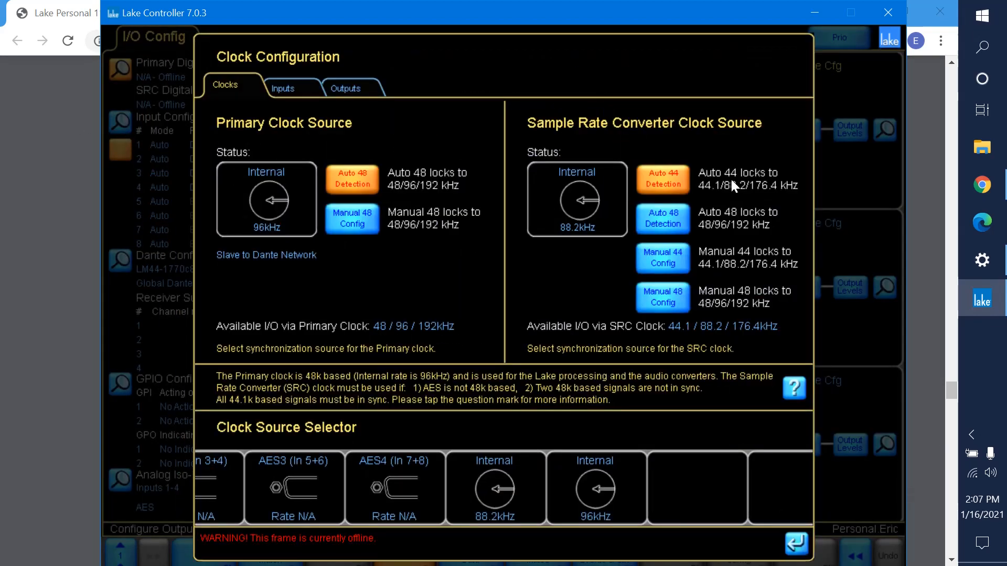
{"action": "left_click", "coordinate": [797, 543]}
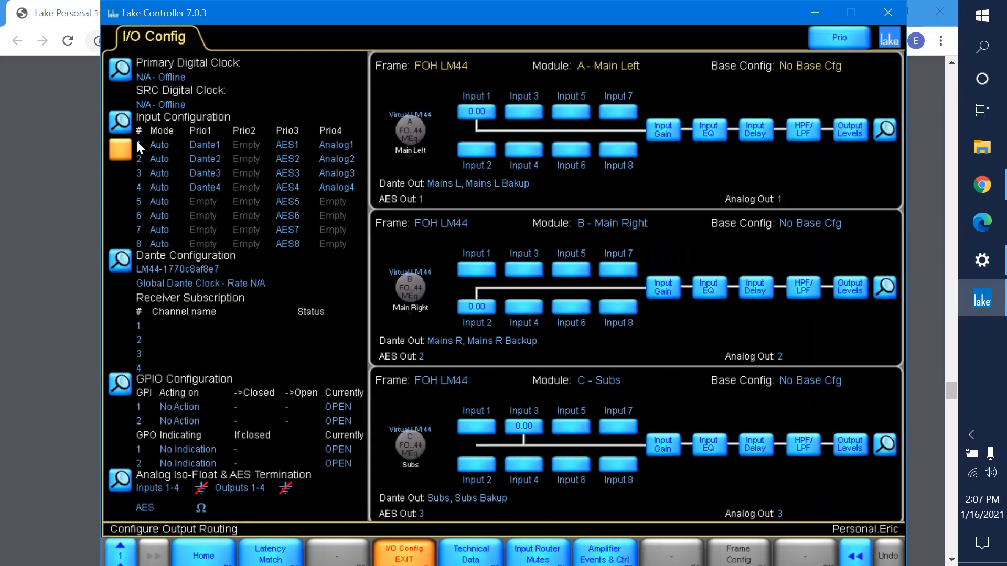
{"action": "left_click", "coordinate": [121, 150]}
{"action": "left_click", "coordinate": [122, 153]}
{"action": "left_click", "coordinate": [121, 152]}
{"action": "left_click", "coordinate": [122, 152]}
{"action": "left_click", "coordinate": [120, 123]}
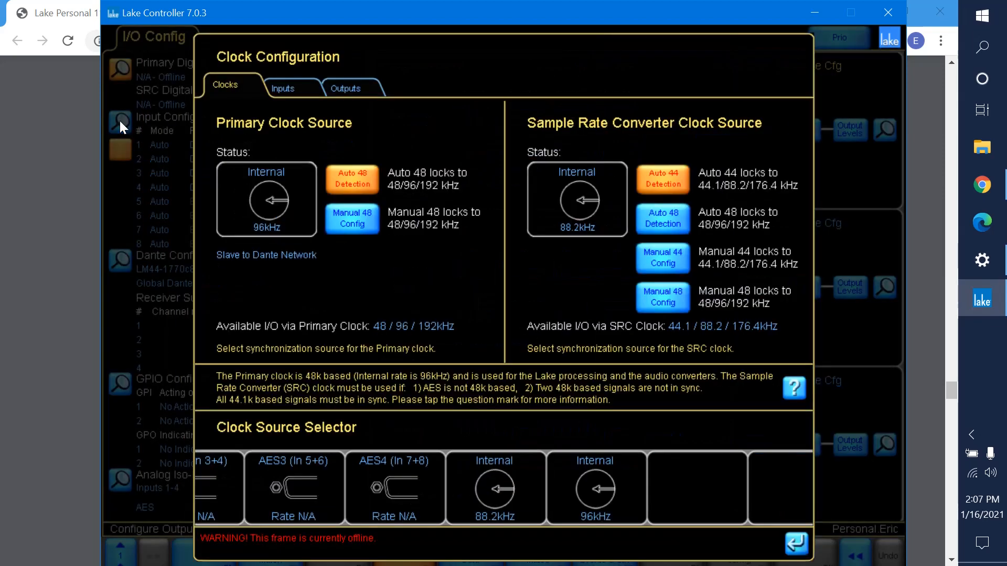
{"action": "left_click", "coordinate": [294, 96]}
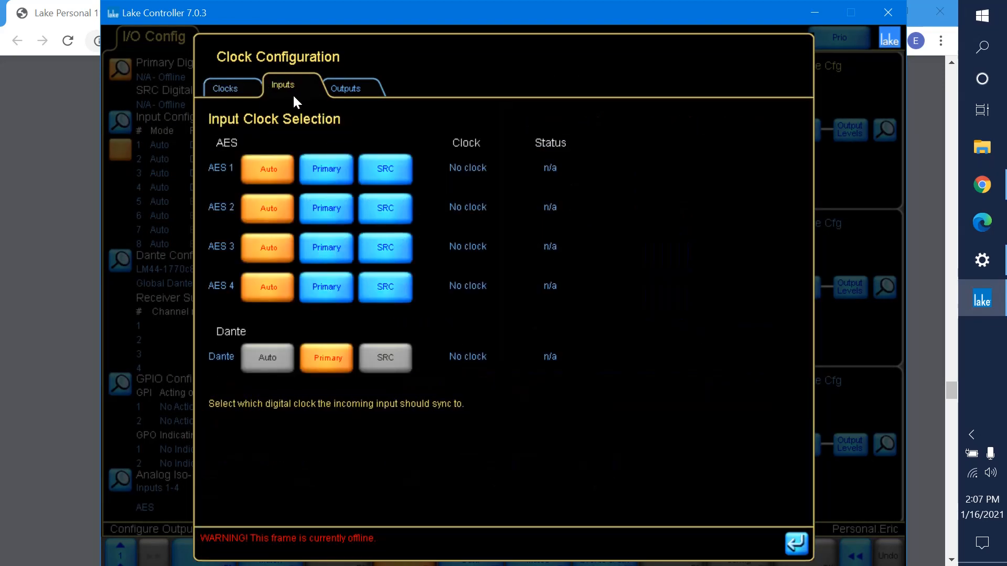
{"action": "left_click", "coordinate": [340, 91]}
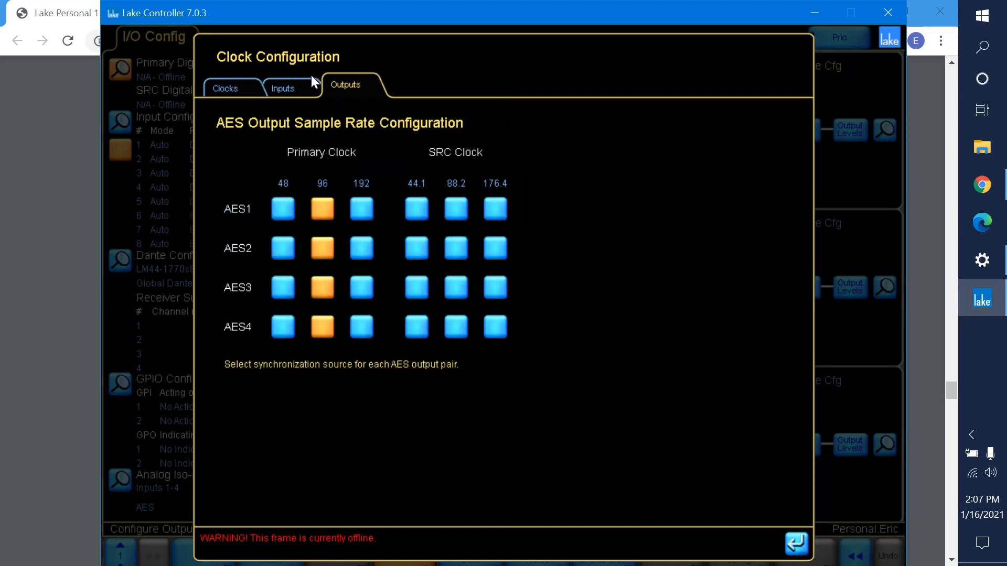
{"action": "left_click", "coordinate": [296, 85]}
{"action": "left_click", "coordinate": [230, 82]}
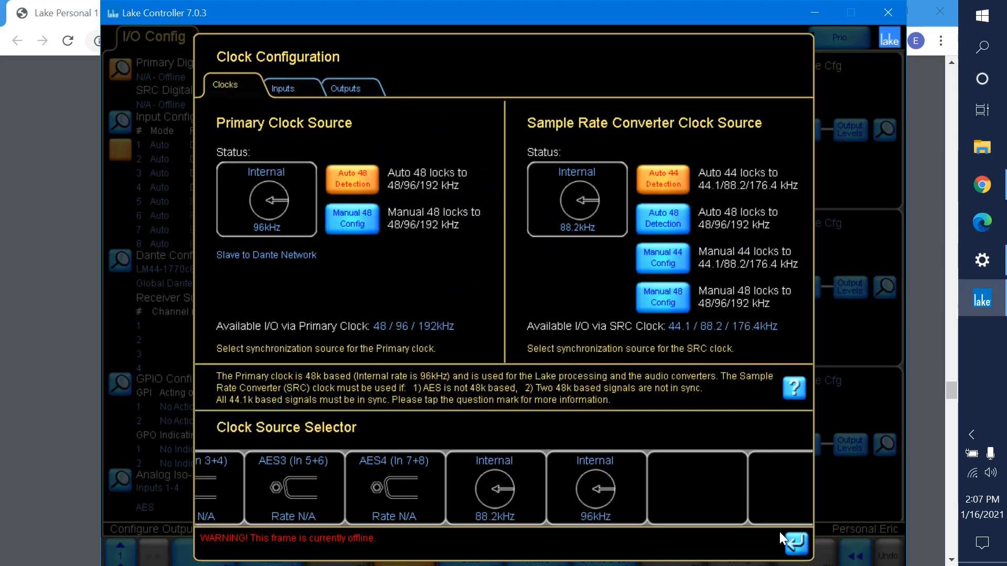
{"action": "left_click", "coordinate": [795, 544]}
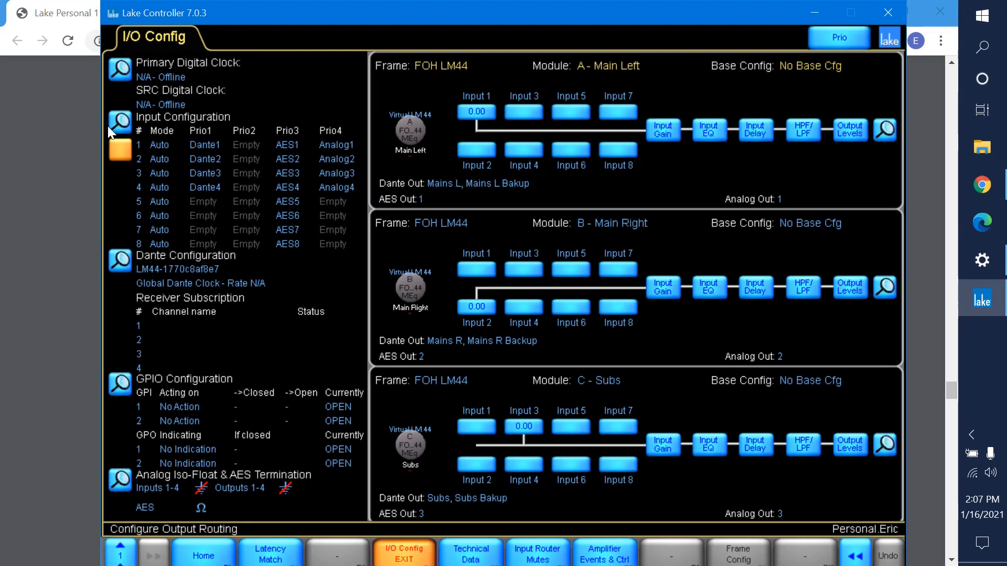
Open the input configuration and check the first, second and third priority sources of Input 1.
{"action": "left_click", "coordinate": [207, 140]}
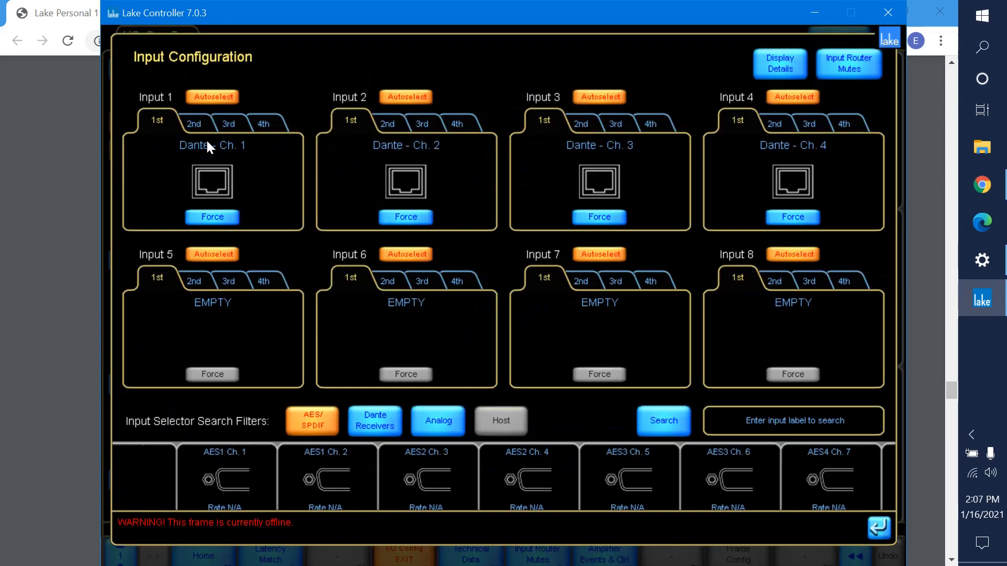
{"action": "left_click", "coordinate": [877, 534]}
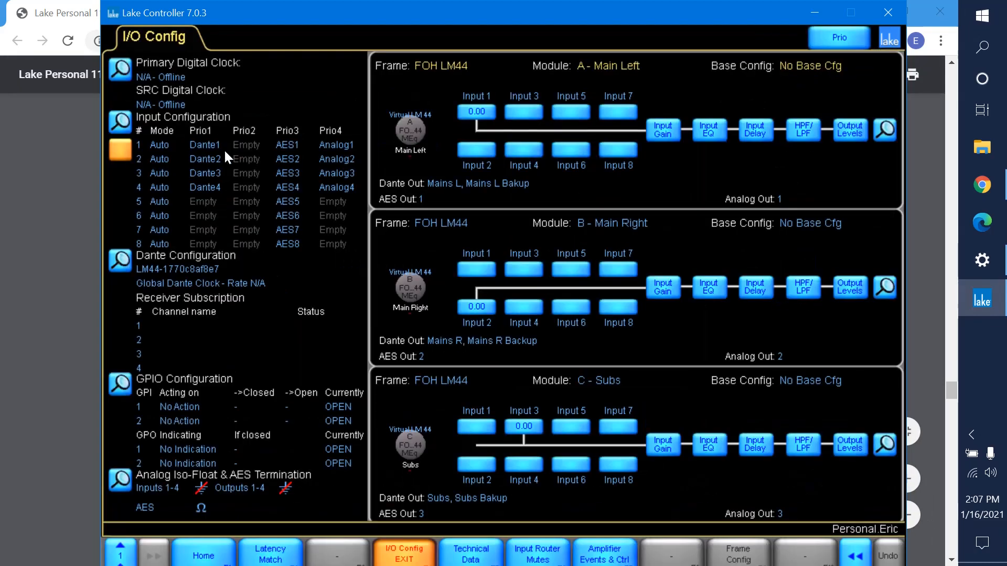
{"action": "left_click", "coordinate": [212, 145]}
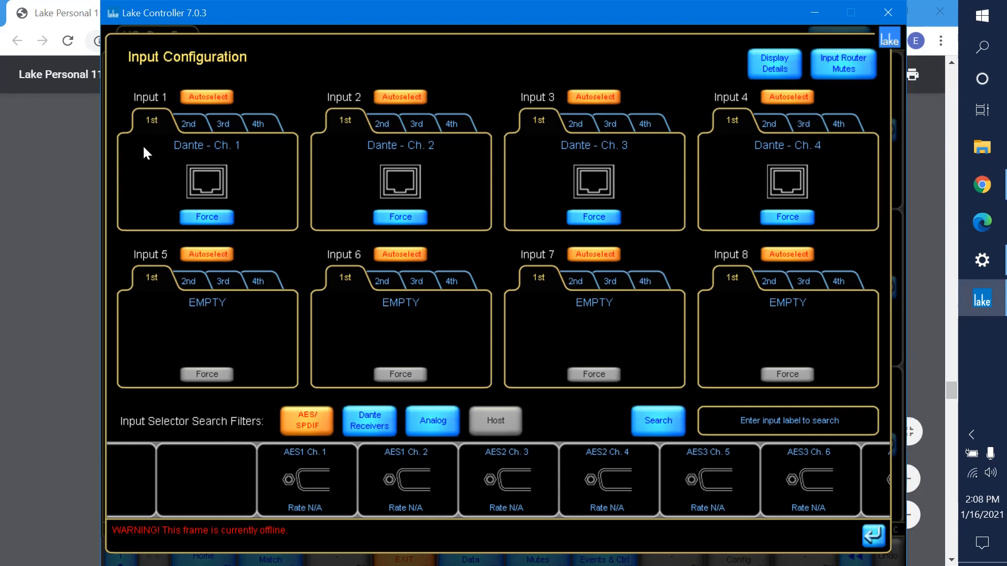
{"action": "left_click", "coordinate": [202, 125]}
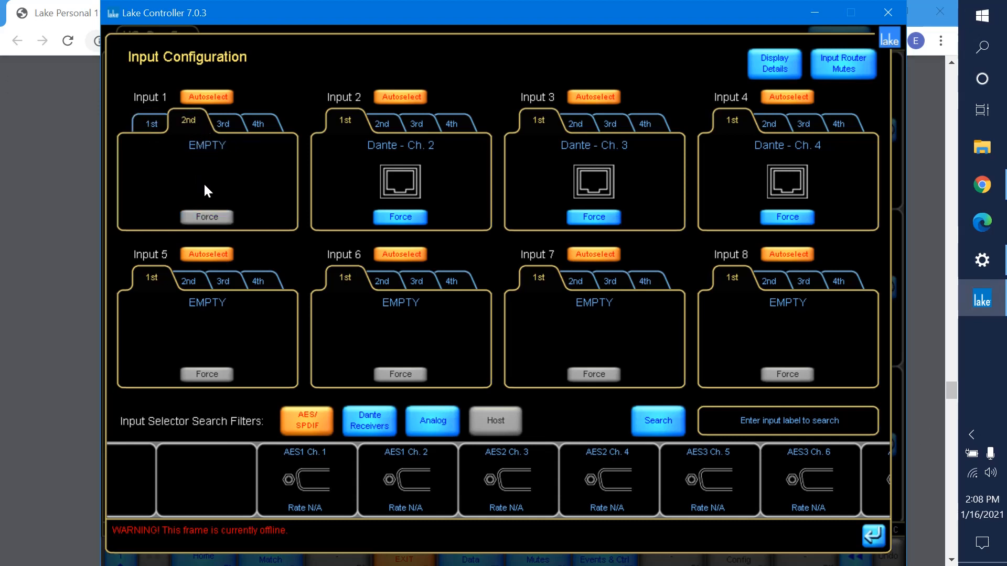
{"action": "left_click", "coordinate": [222, 126]}
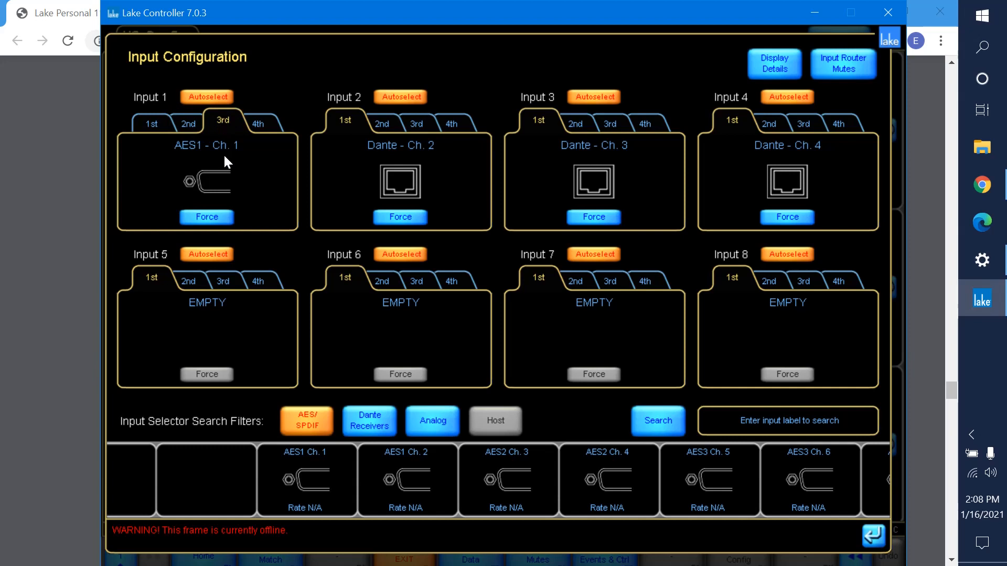
Force Inputs 1 through 4 to their fourth-priority sources, Analog Ch. 1 to Ch. 4, and close the input configuration.
{"action": "left_click", "coordinate": [251, 124]}
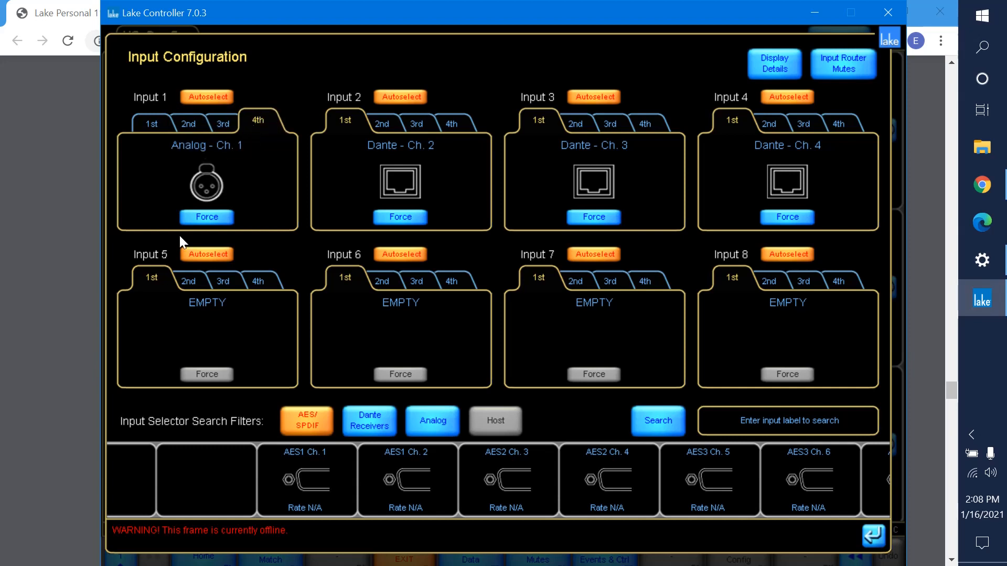
{"action": "left_click", "coordinate": [200, 217]}
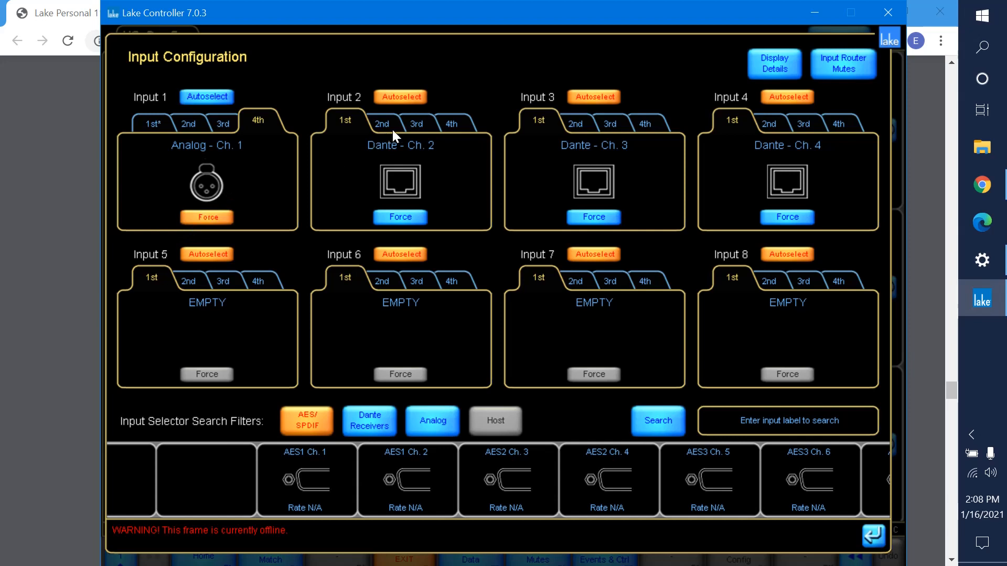
{"action": "left_click", "coordinate": [452, 124]}
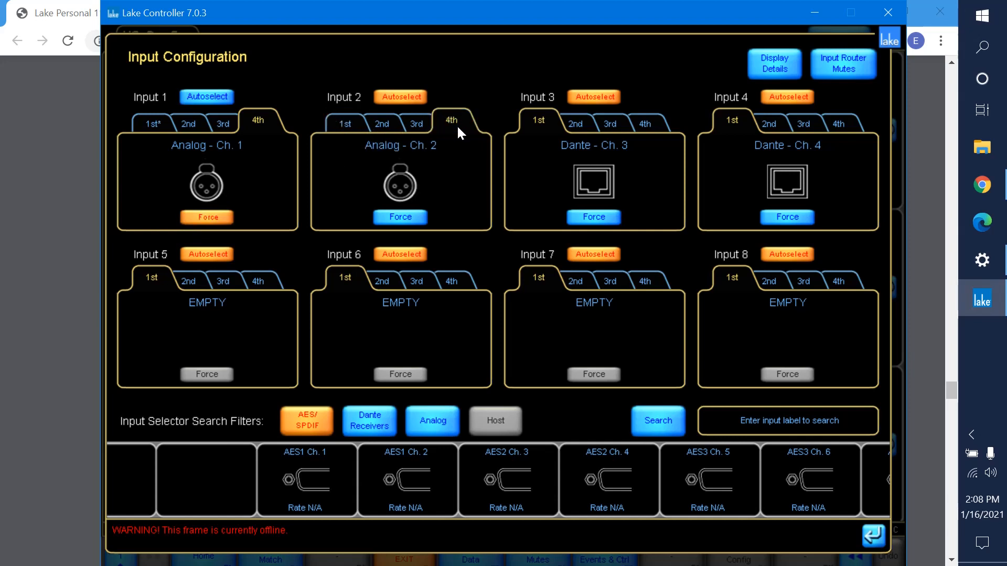
{"action": "left_click", "coordinate": [397, 218]}
{"action": "left_click", "coordinate": [643, 125]}
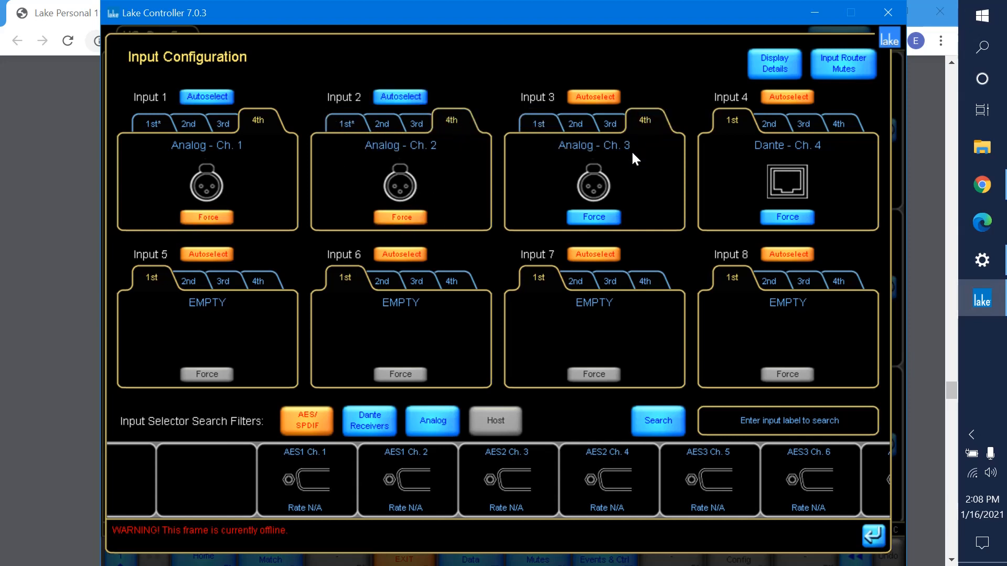
{"action": "left_click", "coordinate": [580, 218]}
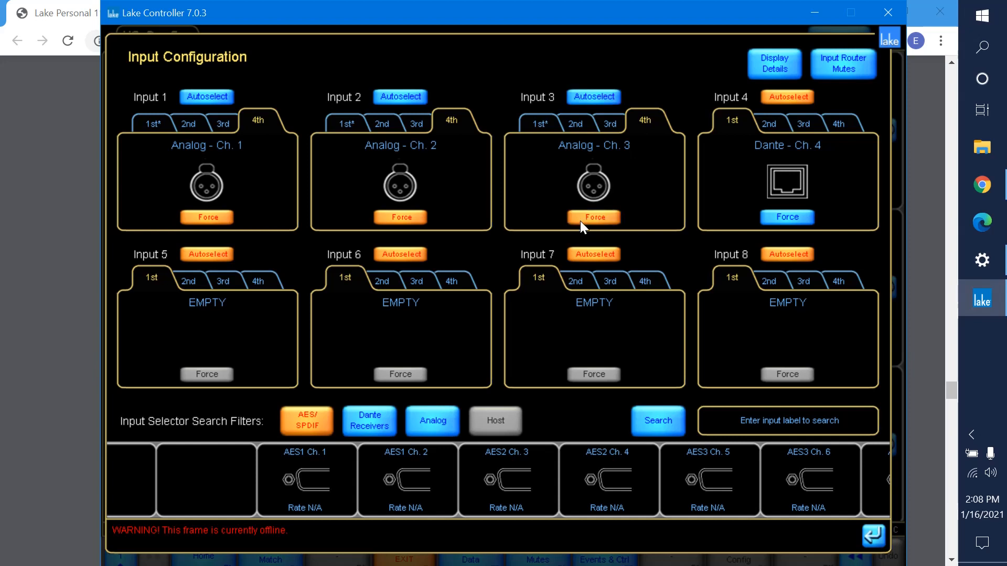
{"action": "left_click", "coordinate": [850, 122]}
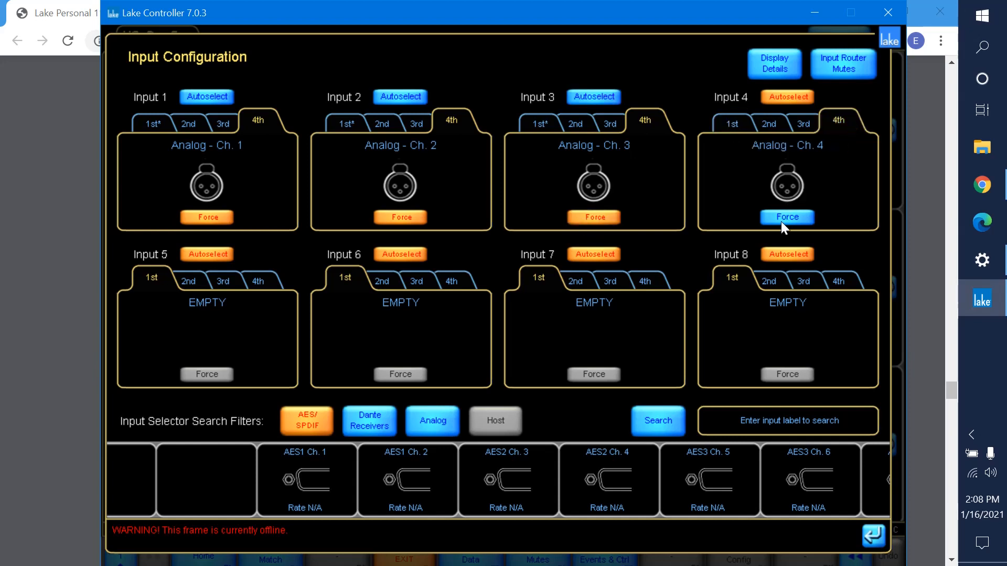
{"action": "left_click", "coordinate": [780, 220]}
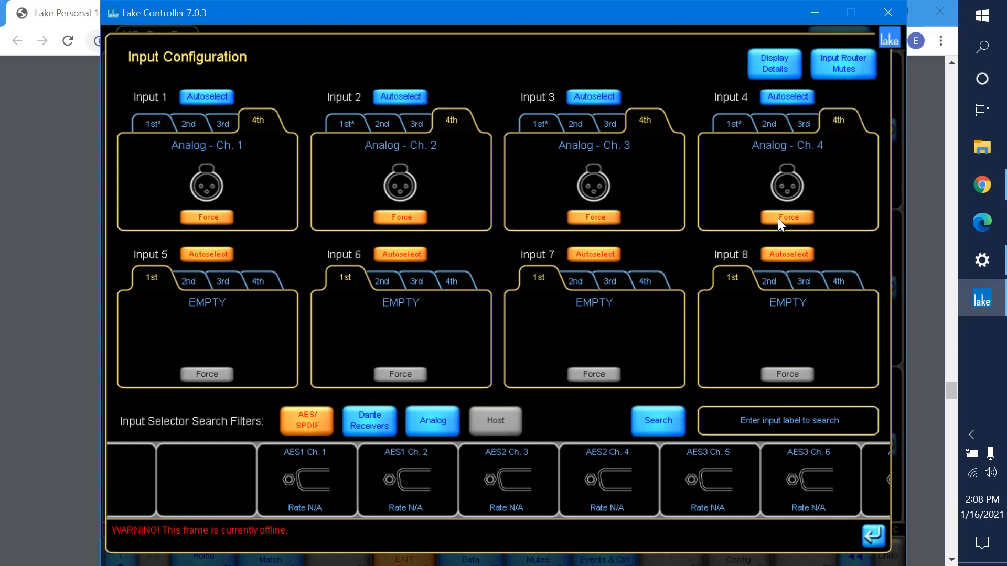
{"action": "left_click", "coordinate": [885, 536]}
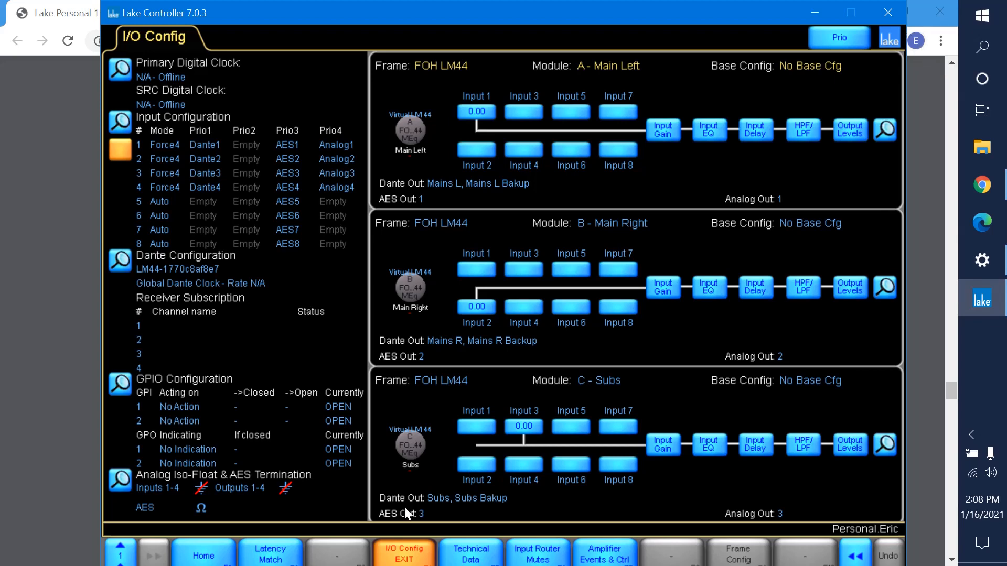
Return to the home screen and switch to the assignment PDF in Chrome to review the LM44 Dante and forced-input instructions.
{"action": "left_click", "coordinate": [220, 556]}
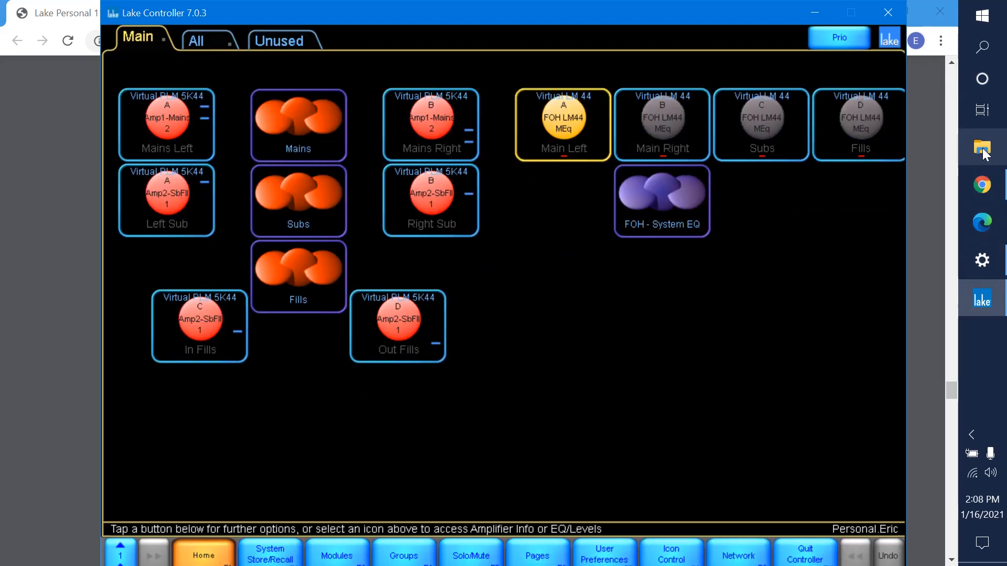
{"action": "left_click", "coordinate": [986, 190]}
{"action": "scroll", "coordinate": [385, 380], "scroll_direction": "down", "scroll_amount": 9}
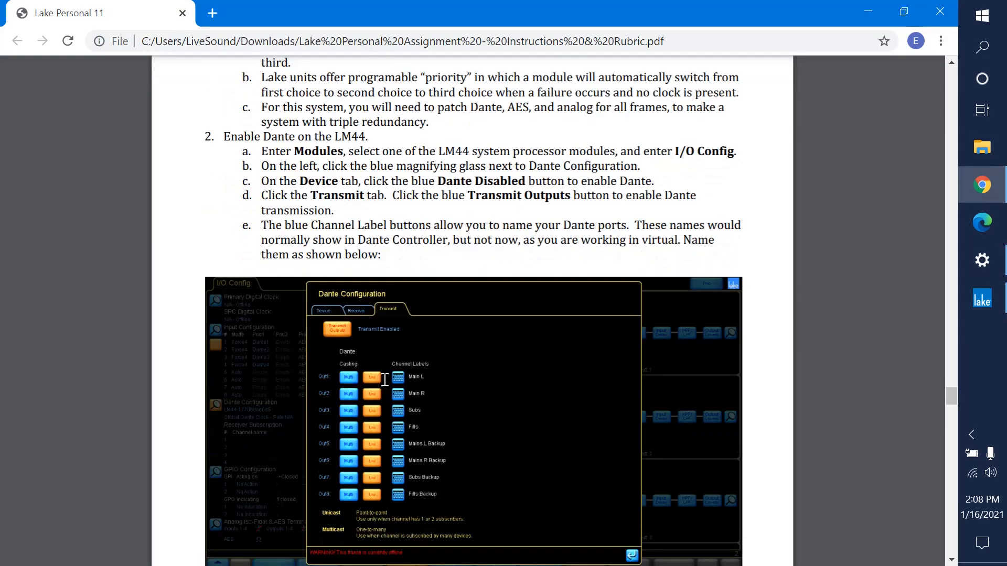
{"action": "scroll", "coordinate": [385, 379], "scroll_direction": "down", "scroll_amount": 12}
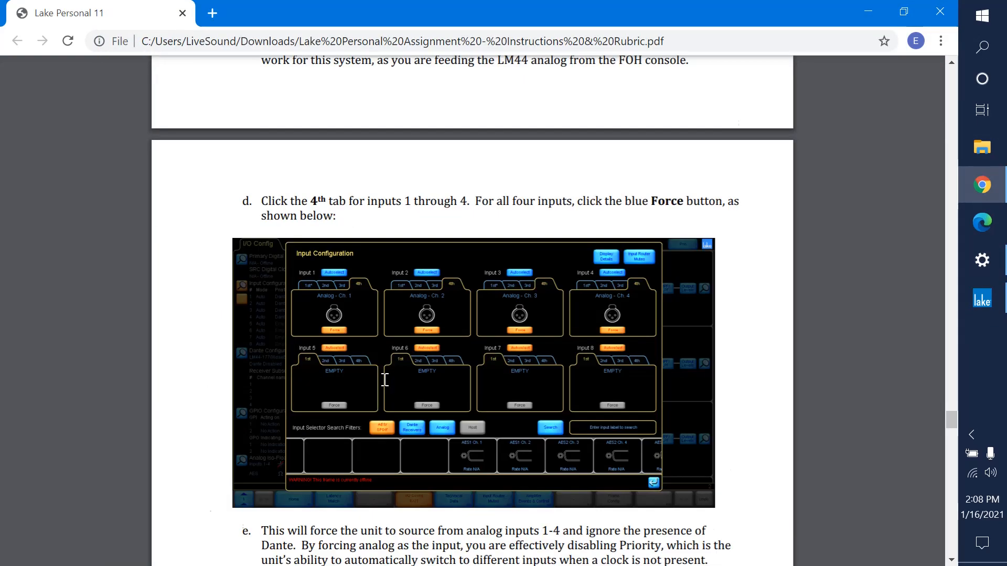
Read the PDF's LM44 output patching and amp input instructions, and switch back to Lake Controller.
{"action": "scroll", "coordinate": [385, 380], "scroll_direction": "down", "scroll_amount": 7}
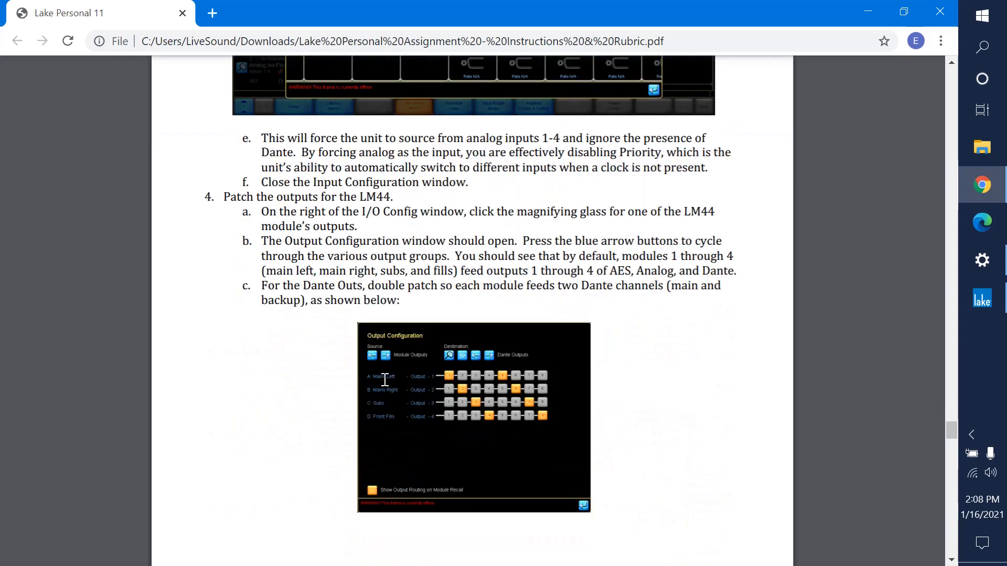
{"action": "scroll", "coordinate": [384, 380], "scroll_direction": "down", "scroll_amount": 6}
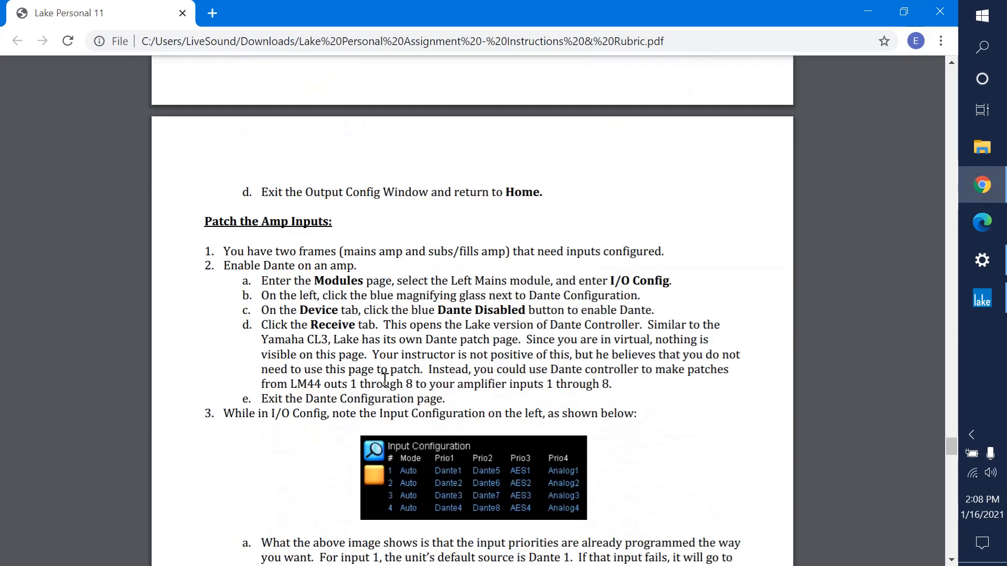
{"action": "scroll", "coordinate": [385, 380], "scroll_direction": "down", "scroll_amount": 2}
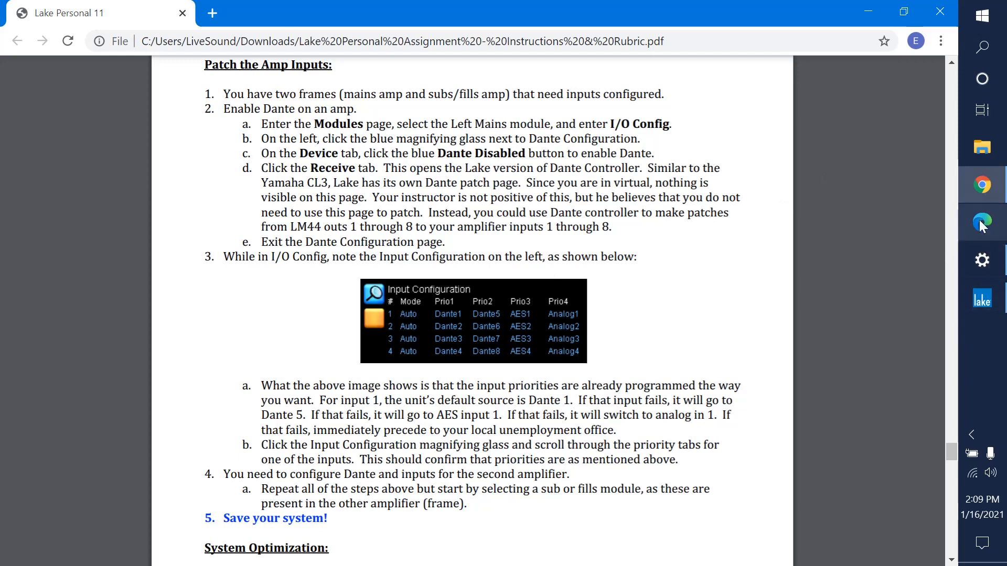
{"action": "left_click", "coordinate": [979, 301]}
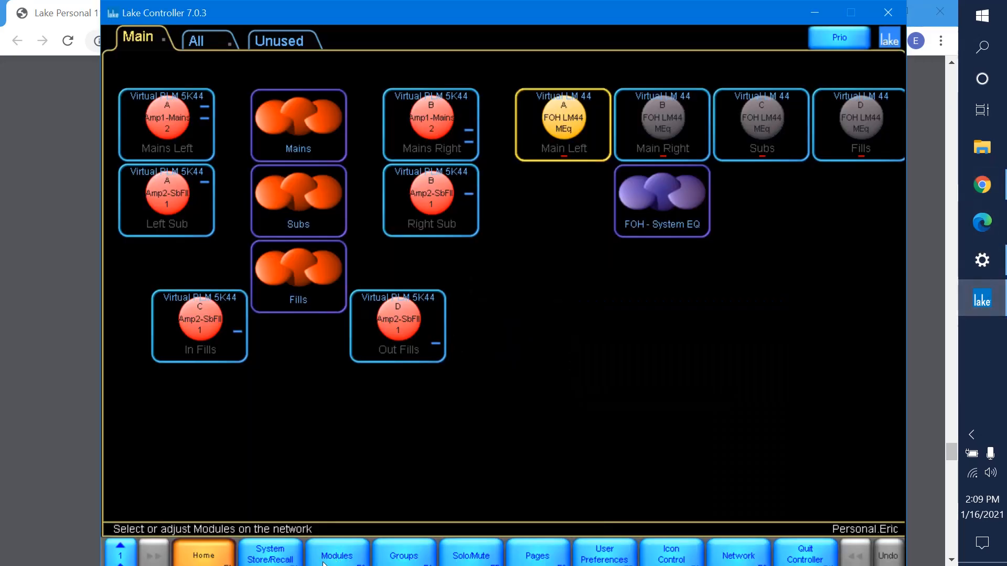
Select the Mains Left module and open its I/O configuration.
{"action": "left_click", "coordinate": [355, 464]}
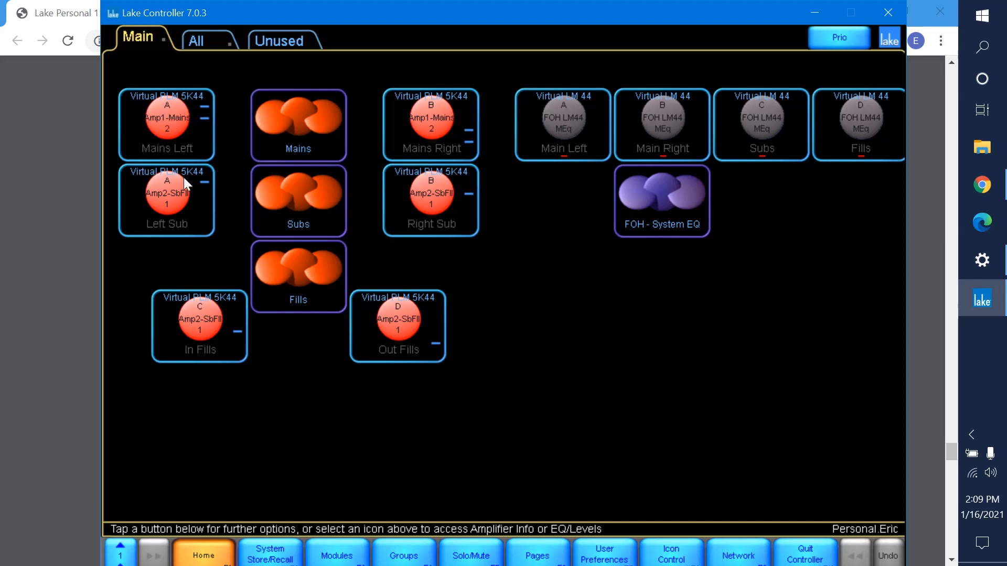
{"action": "left_click", "coordinate": [154, 148]}
{"action": "left_click", "coordinate": [179, 149]}
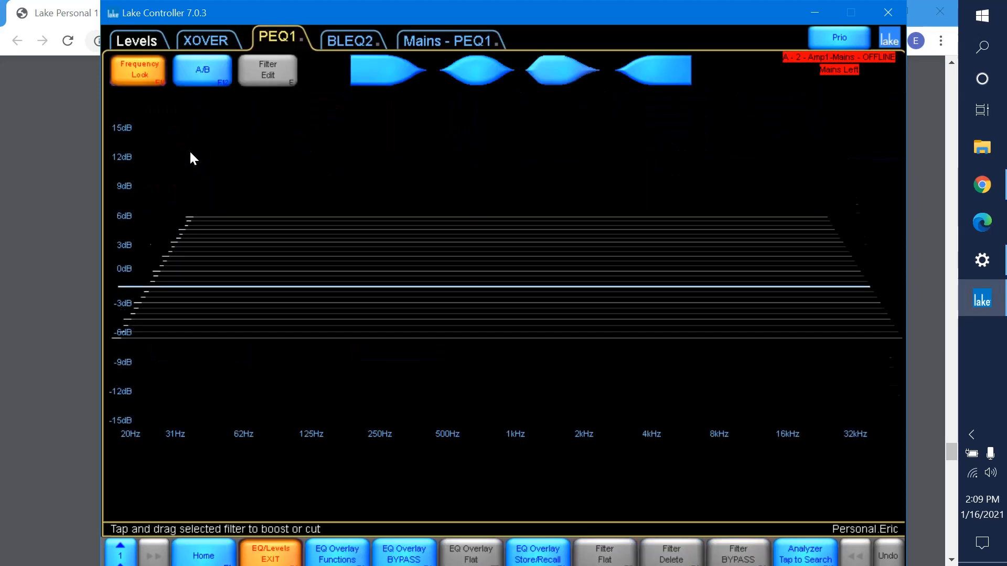
{"action": "left_click", "coordinate": [189, 553]}
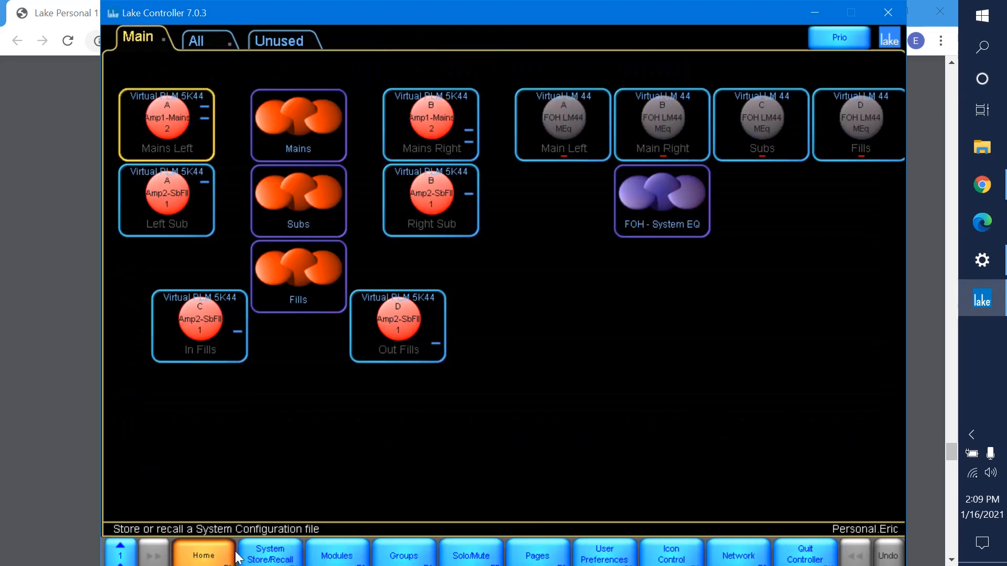
{"action": "left_click", "coordinate": [336, 555]}
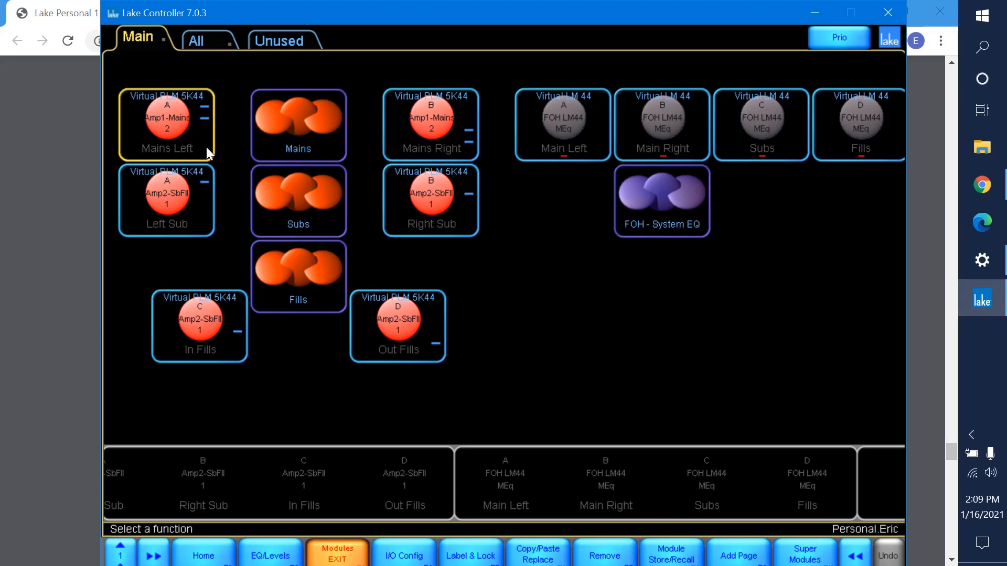
{"action": "left_click", "coordinate": [404, 555]}
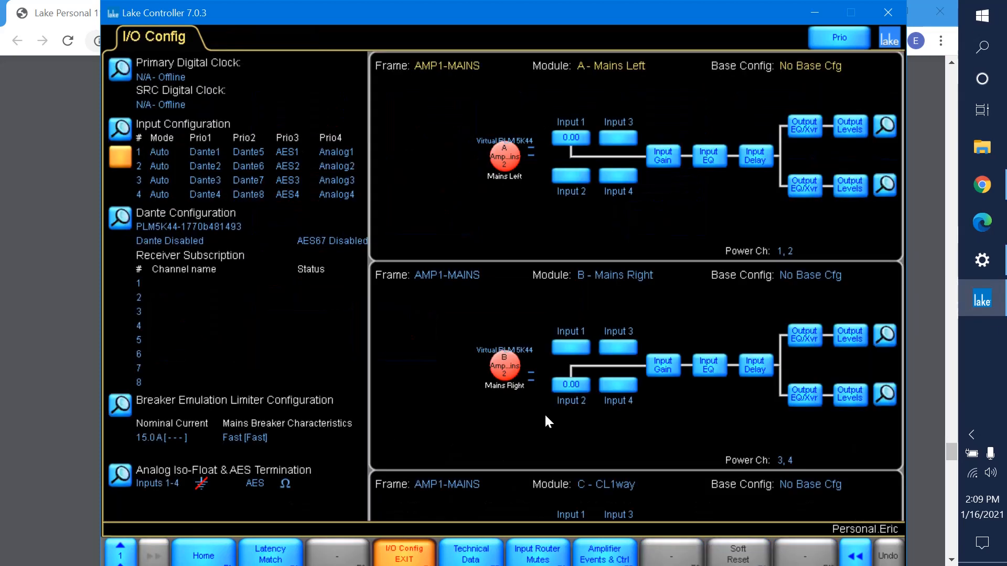
Enable Dante on the Amp1-Mains frame, check its Dante receive page and close the Dante configuration.
{"action": "scroll", "coordinate": [746, 238], "scroll_direction": "down", "scroll_amount": 4}
{"action": "scroll", "coordinate": [742, 239], "scroll_direction": "up", "scroll_amount": 4}
{"action": "left_click", "coordinate": [121, 218]}
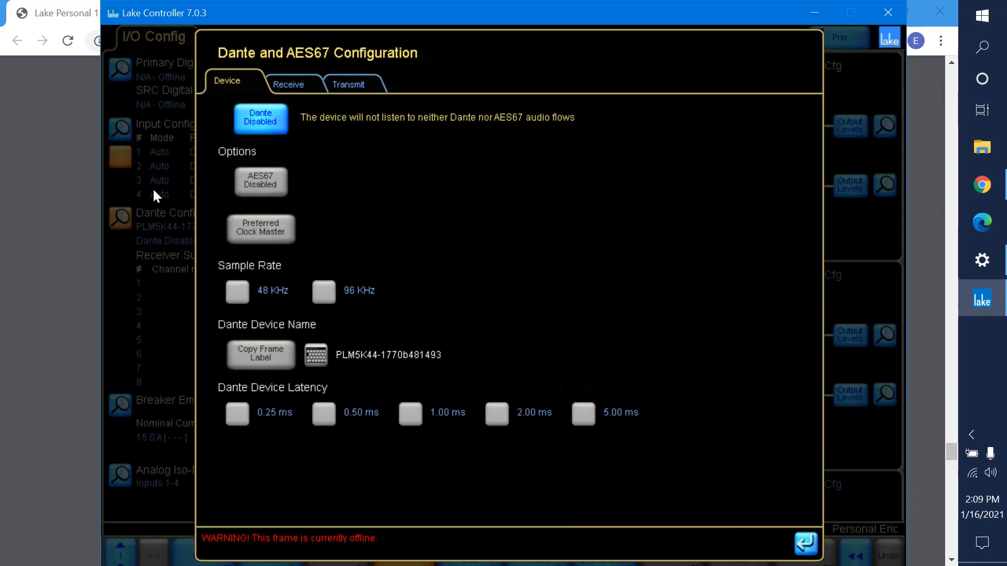
{"action": "left_click", "coordinate": [272, 119]}
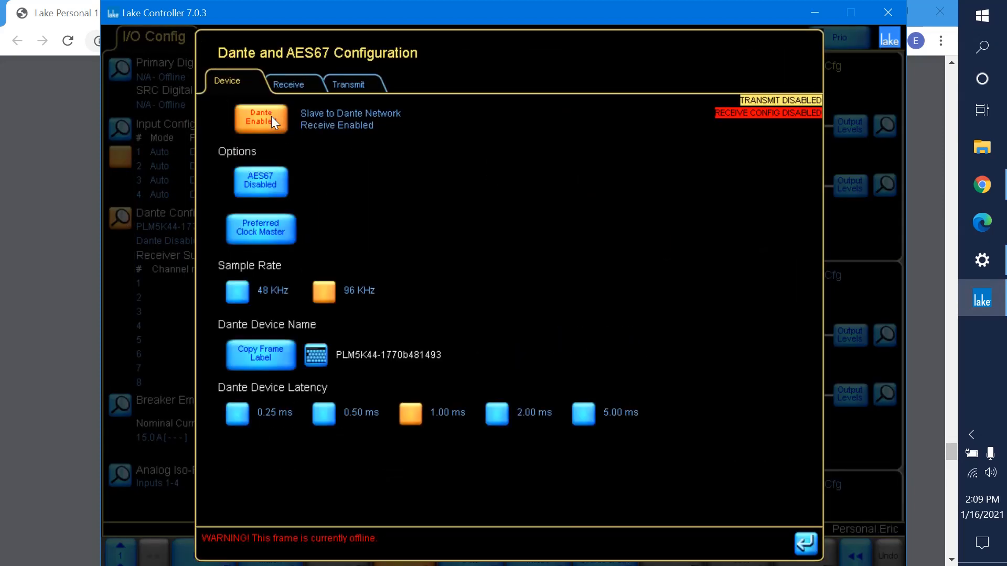
{"action": "left_click", "coordinate": [292, 89]}
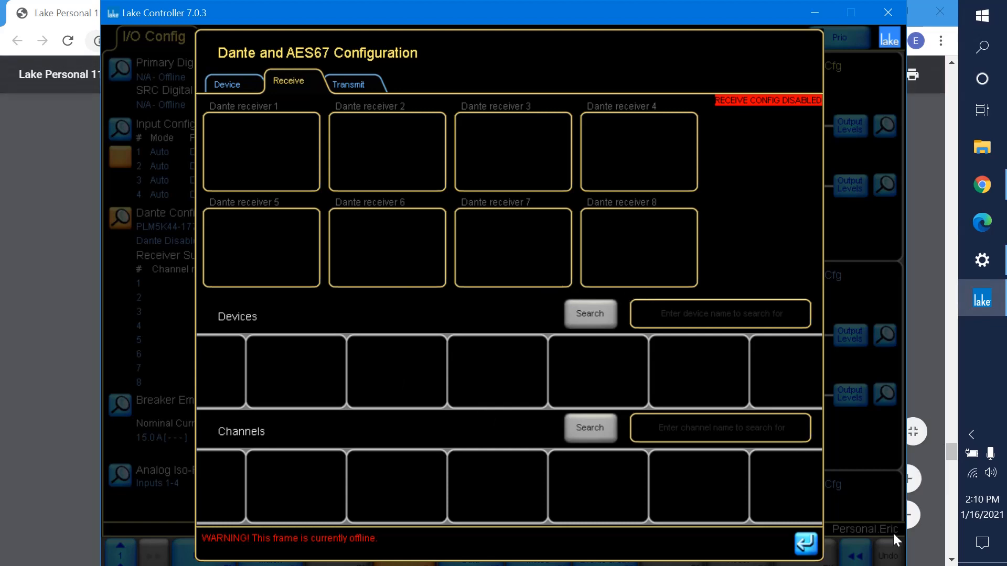
{"action": "left_click", "coordinate": [803, 551]}
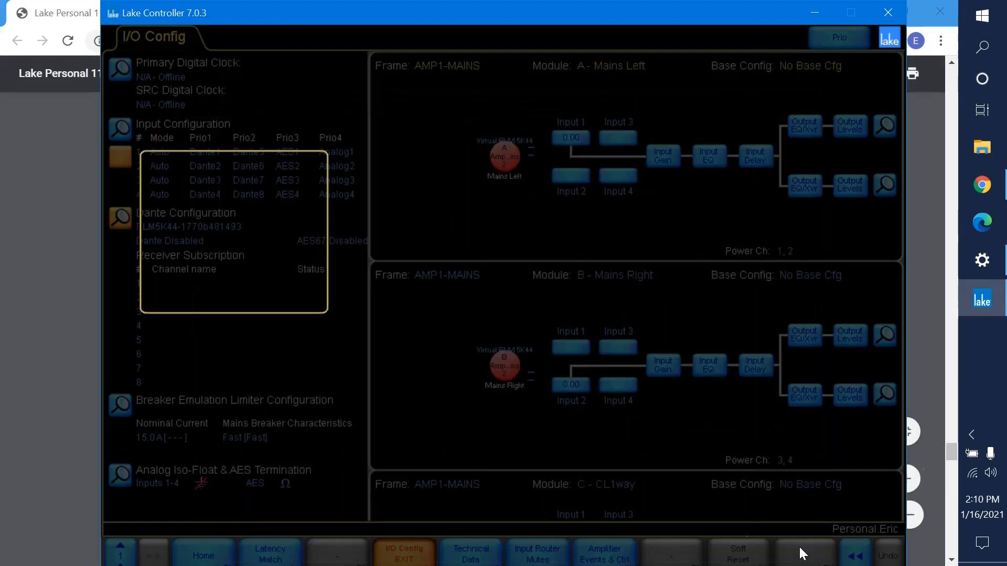
Open the I/O configuration of the FOH LM44's Main Left module to review its Dante outputs and forced inputs.
{"action": "left_click", "coordinate": [208, 557]}
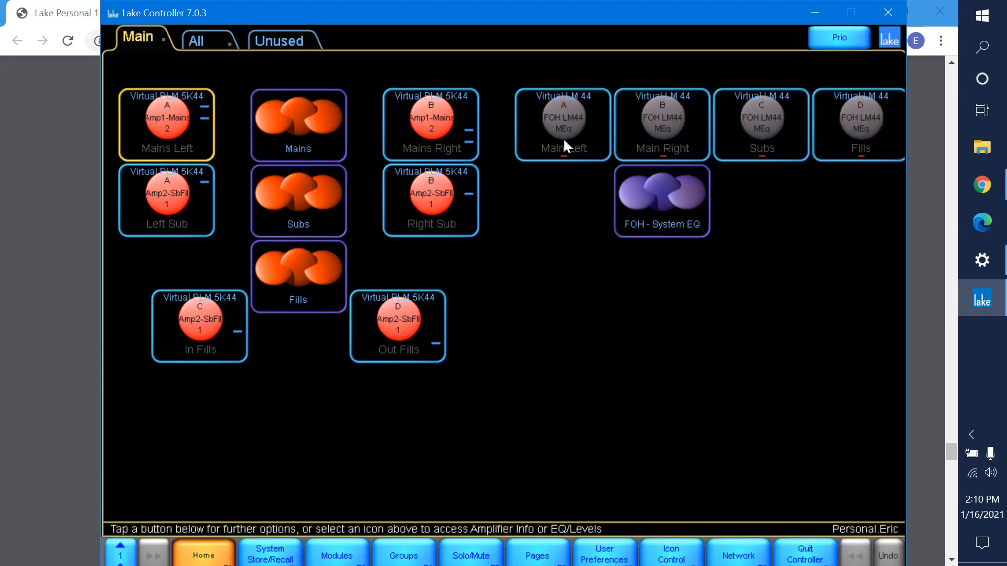
{"action": "left_click", "coordinate": [349, 555]}
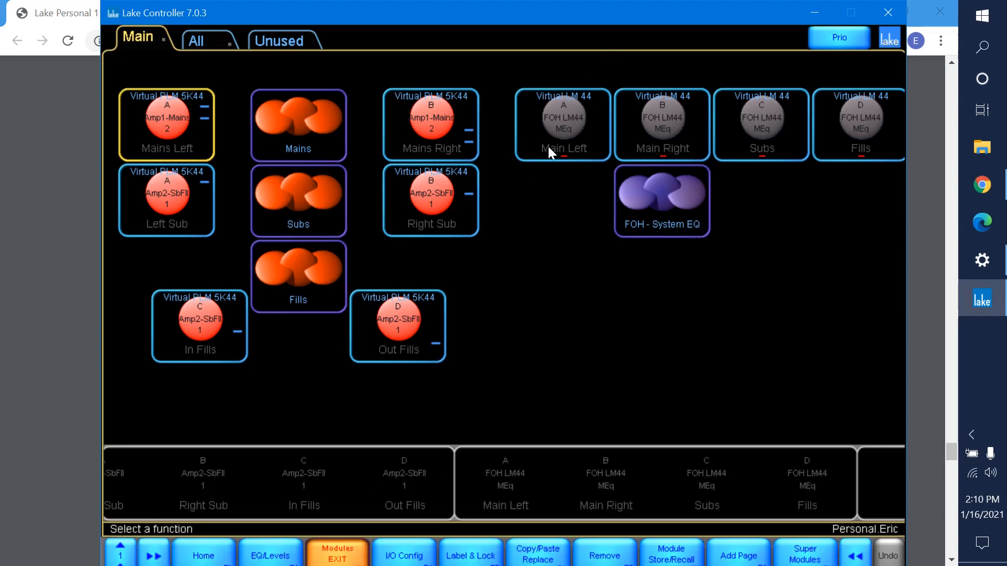
{"action": "left_click", "coordinate": [547, 143]}
{"action": "left_click", "coordinate": [403, 556]}
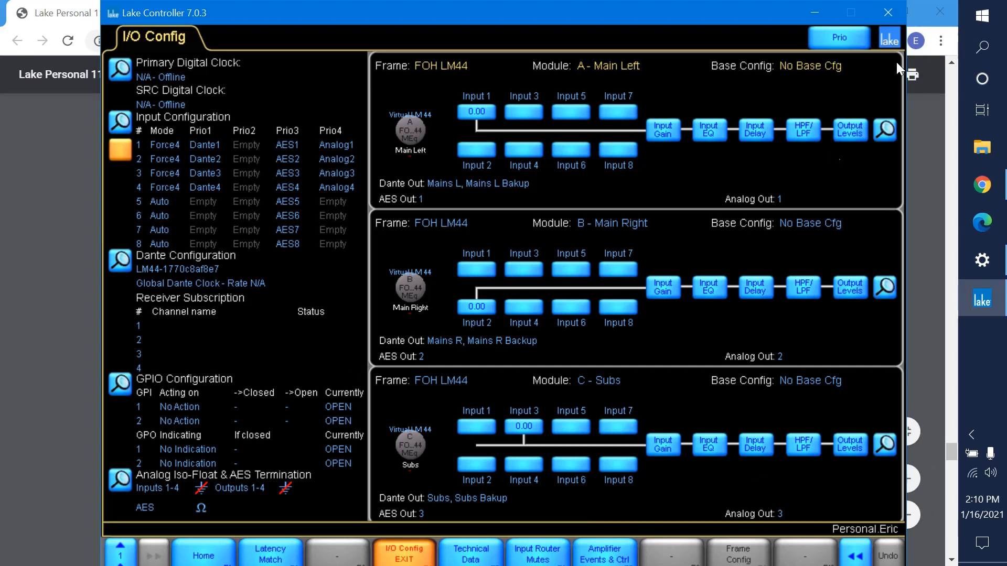
Return to the Mains Left module's I/O configuration, check how its module outputs feed the power outputs, and exit.
{"action": "left_click", "coordinate": [210, 556]}
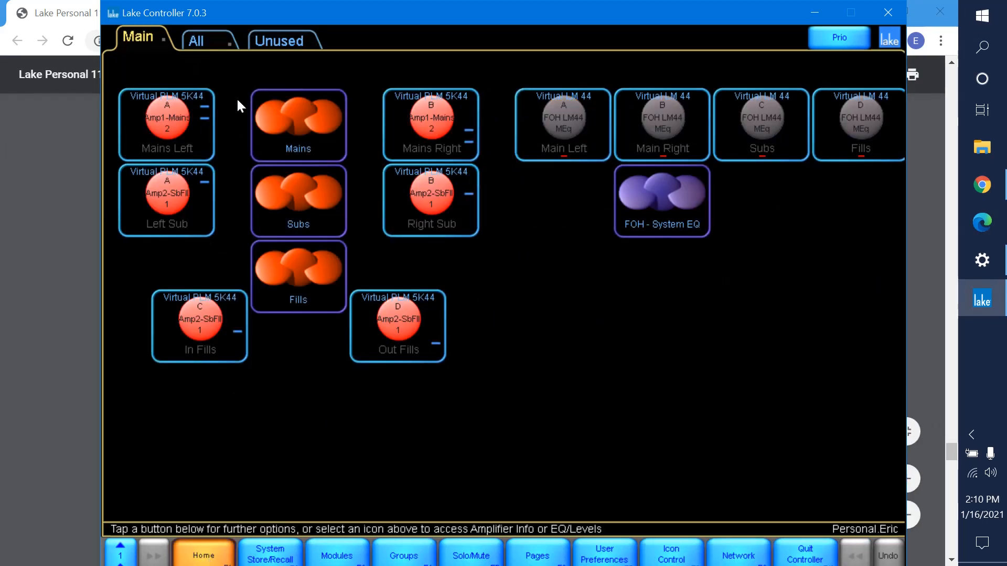
{"action": "left_click", "coordinate": [191, 118]}
{"action": "left_click", "coordinate": [240, 543]}
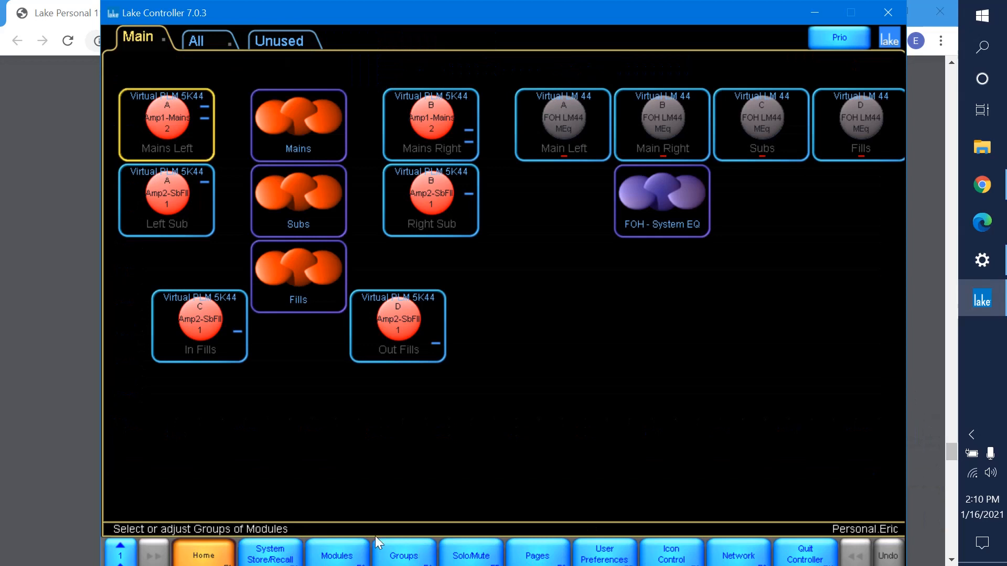
{"action": "left_click", "coordinate": [354, 555]}
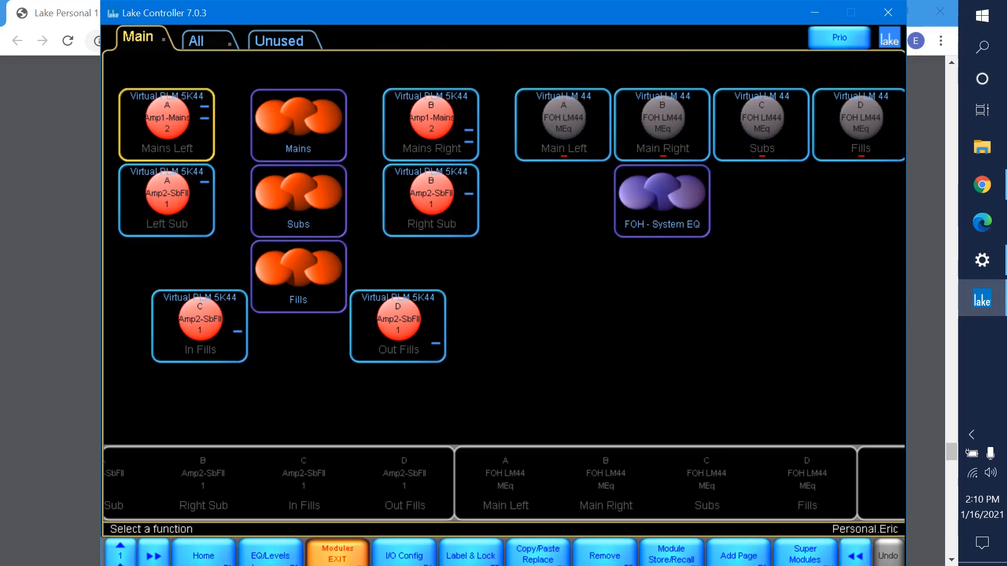
{"action": "left_click", "coordinate": [411, 554]}
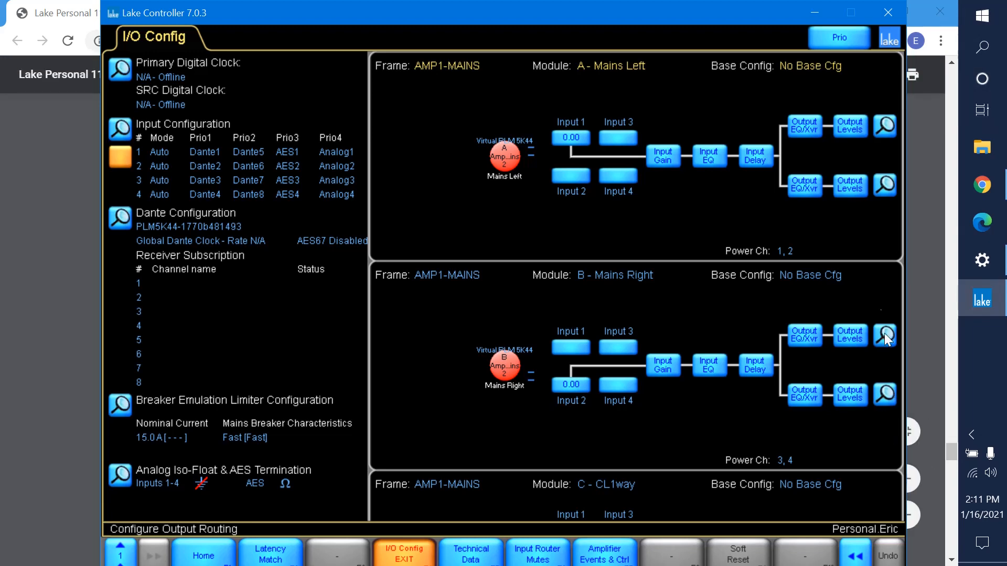
{"action": "left_click", "coordinate": [881, 130]}
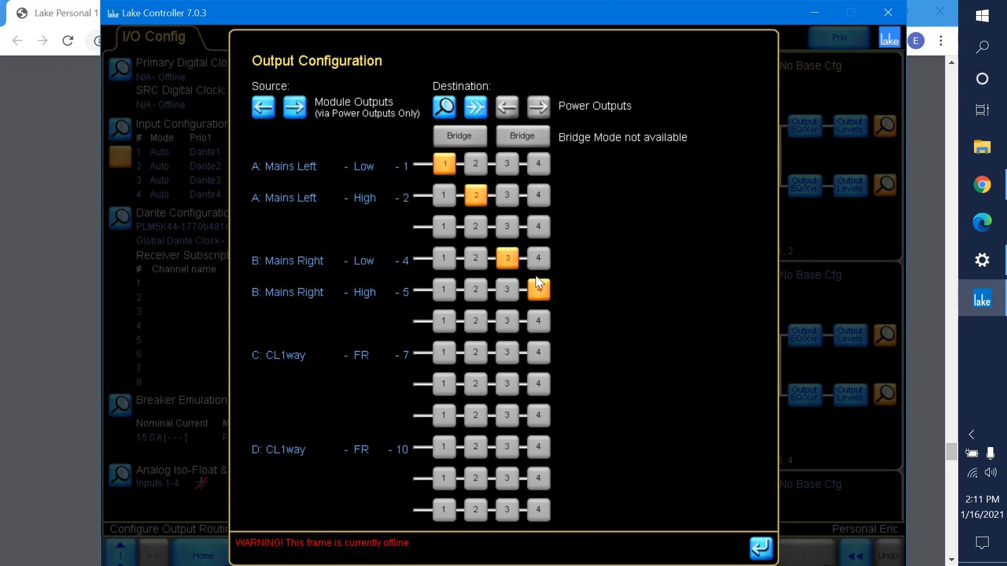
{"action": "left_click", "coordinate": [764, 551]}
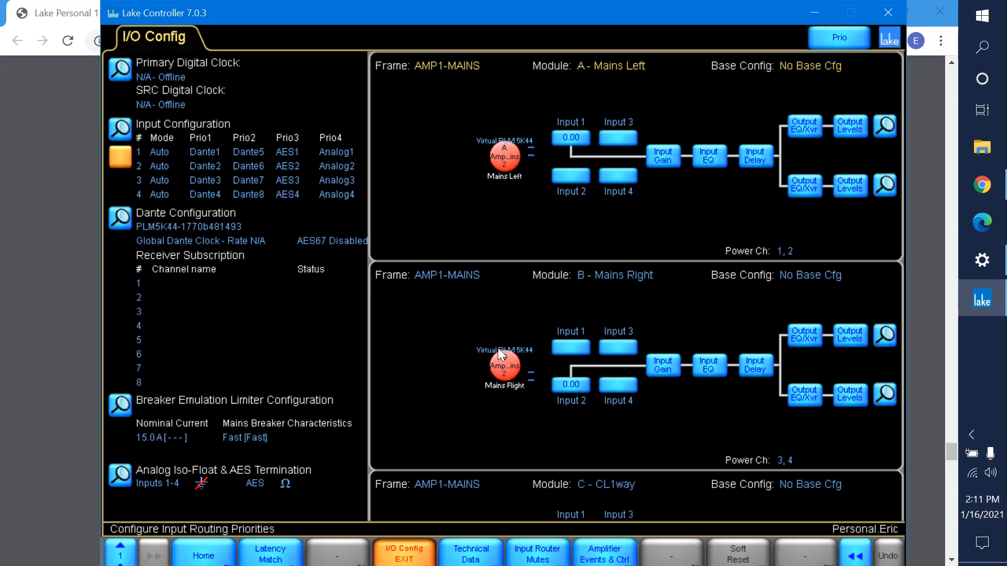
{"action": "left_click", "coordinate": [405, 555]}
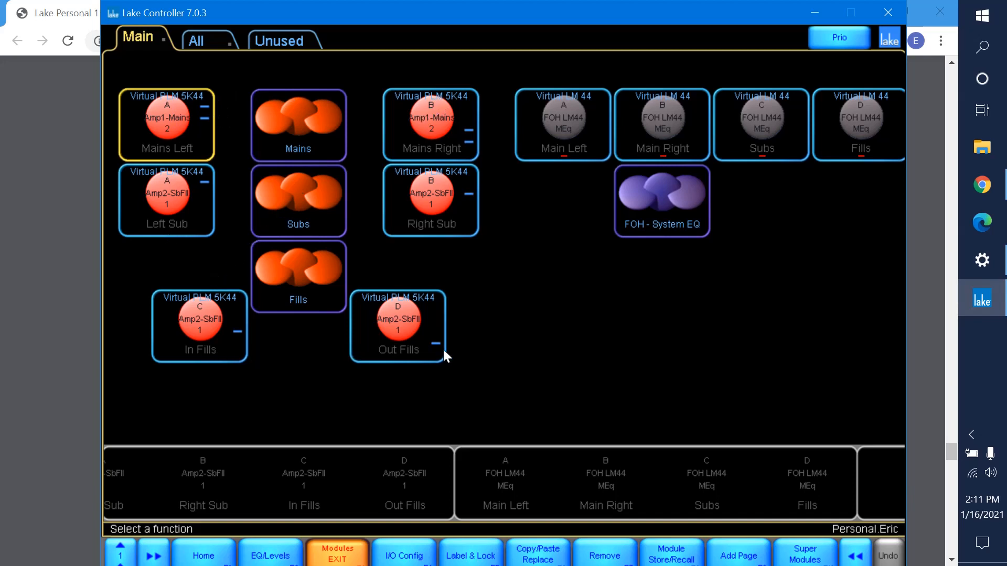
Enable Dante on the Amp2 subs and fills frame through the Left Sub module, and check its Dante receive page.
{"action": "left_click", "coordinate": [199, 212]}
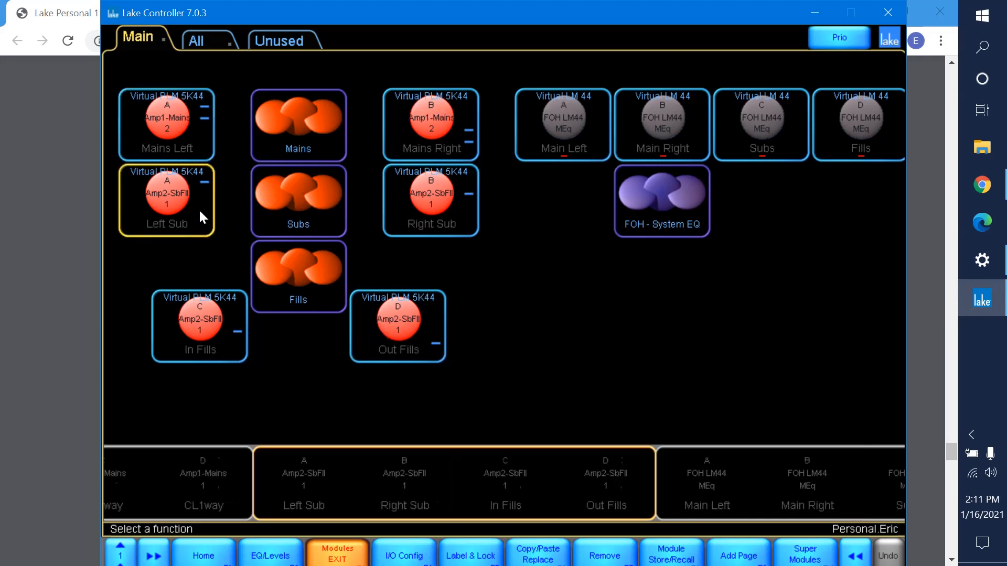
{"action": "left_click", "coordinate": [407, 556]}
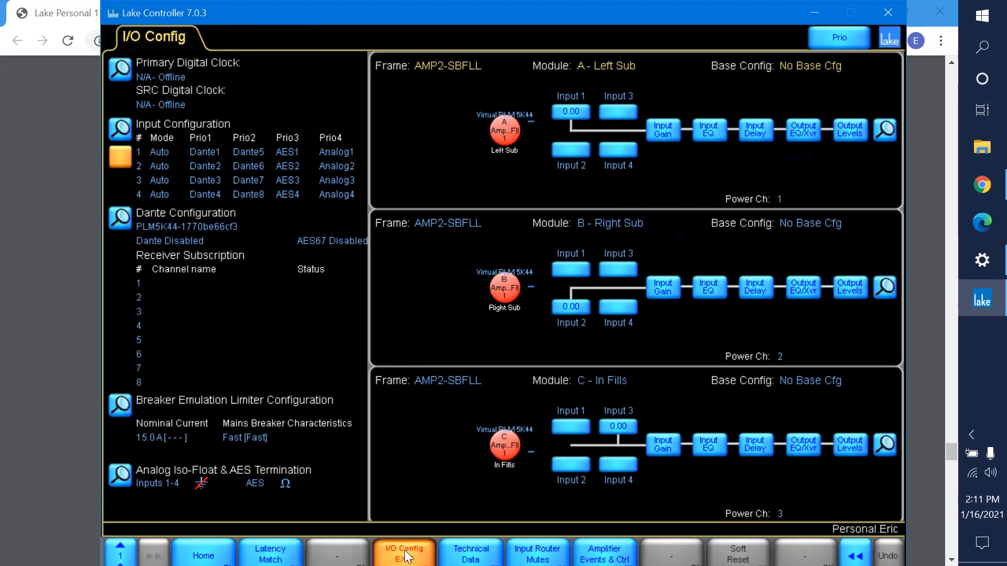
{"action": "left_click", "coordinate": [121, 218]}
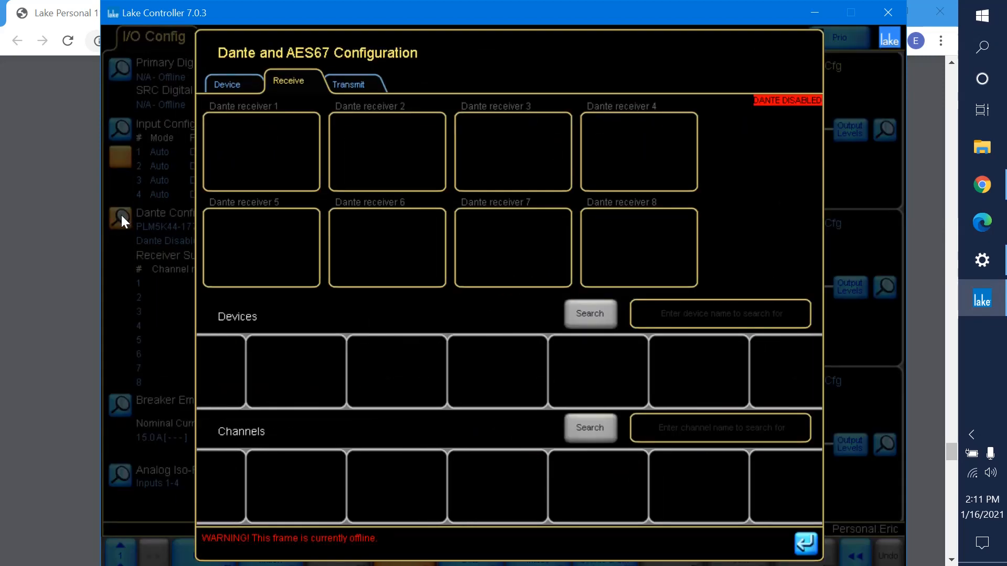
{"action": "left_click", "coordinate": [248, 86]}
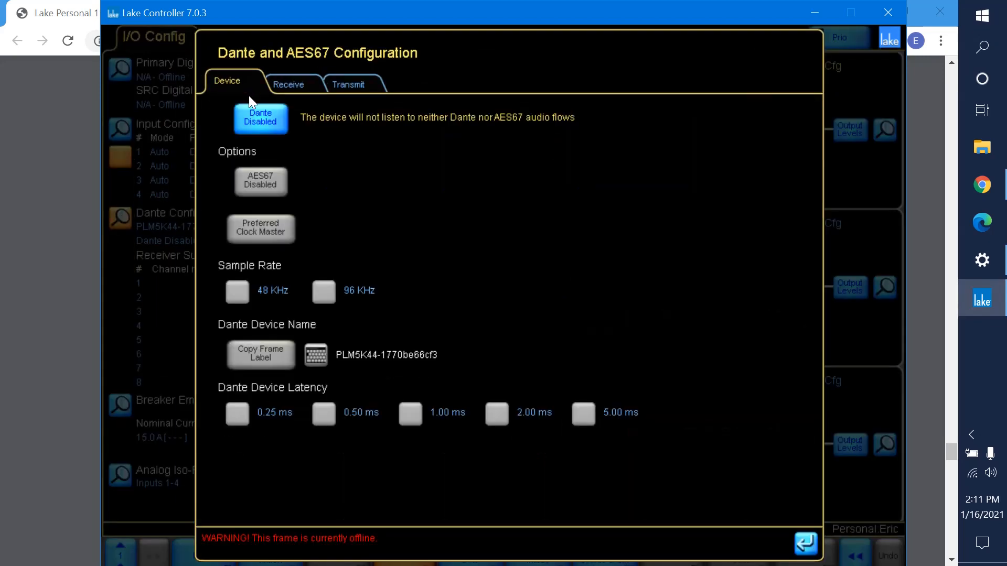
{"action": "left_click", "coordinate": [261, 121]}
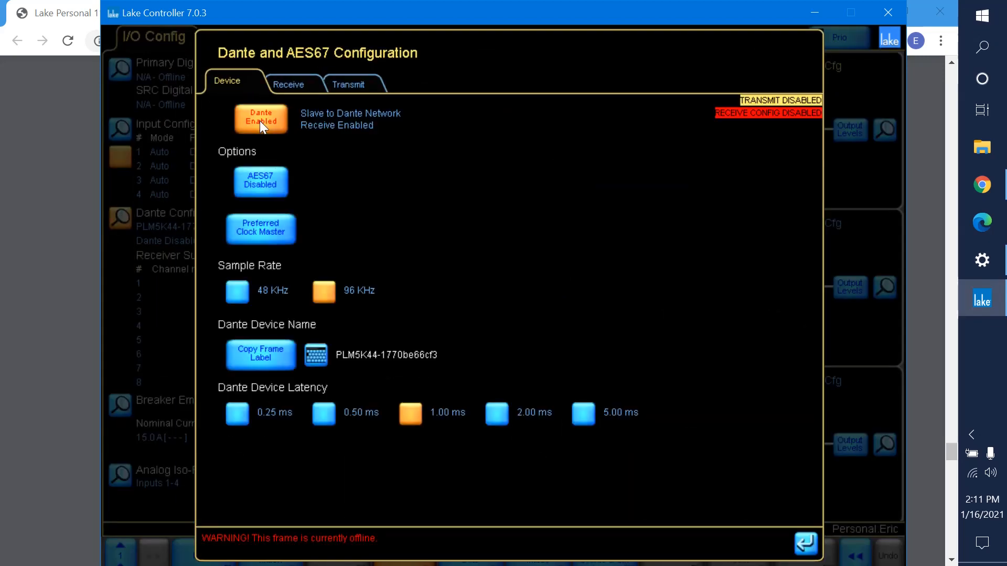
{"action": "left_click", "coordinate": [291, 87]}
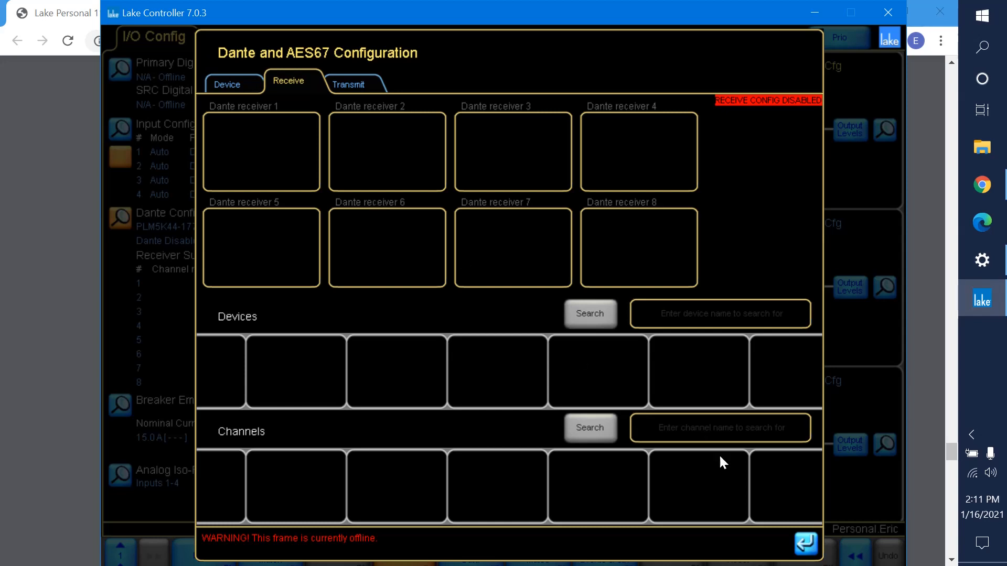
{"action": "left_click", "coordinate": [808, 548]}
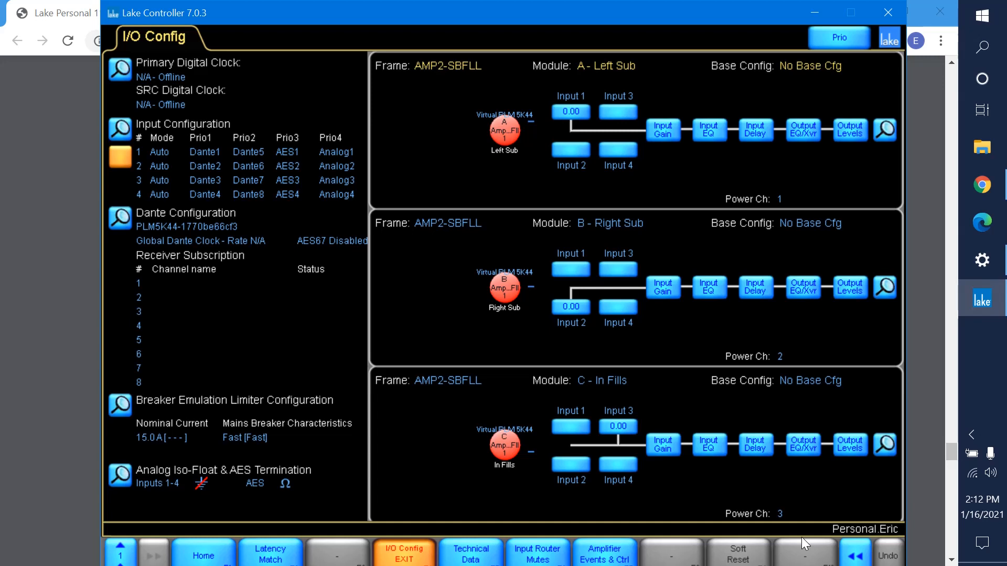
Return home and store the entire system under its existing personal file name, overwriting the saved file.
{"action": "left_click", "coordinate": [202, 555]}
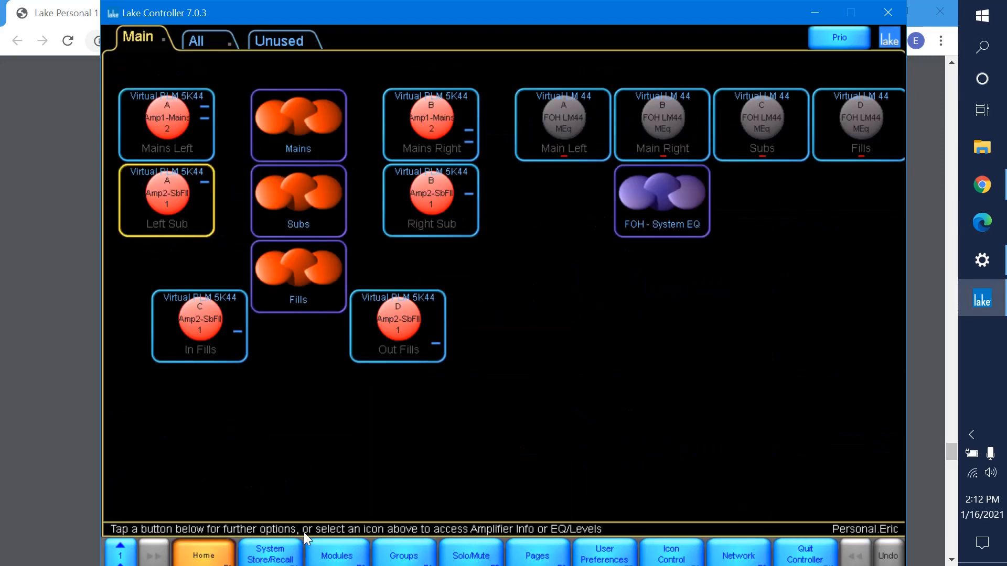
{"action": "left_click", "coordinate": [284, 559]}
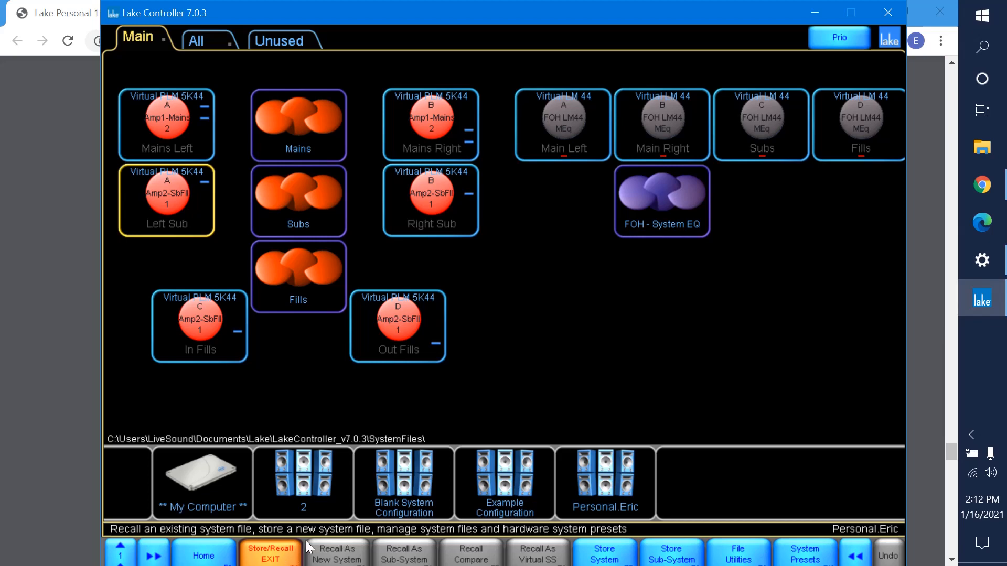
{"action": "left_click", "coordinate": [606, 554]}
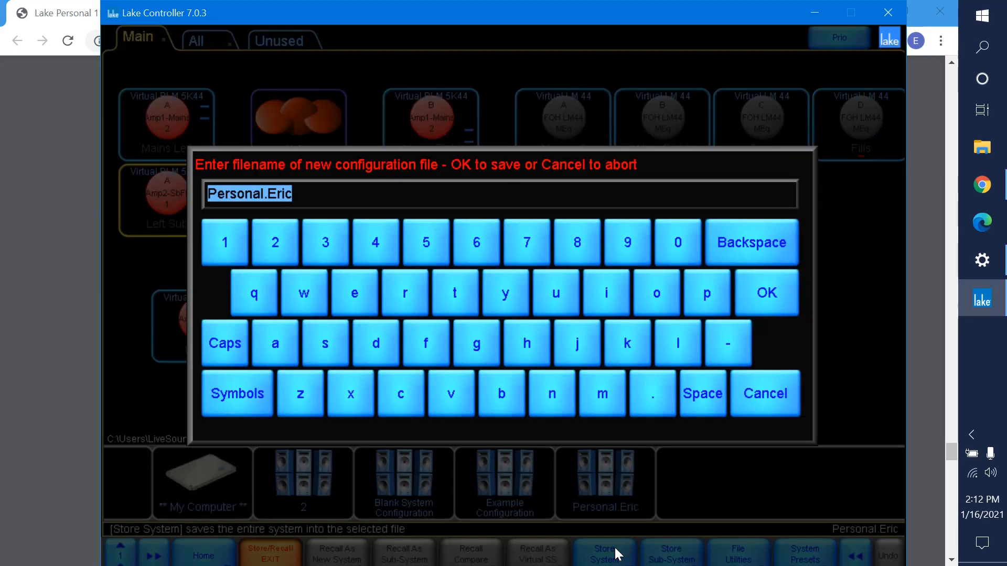
{"action": "left_click", "coordinate": [752, 303]}
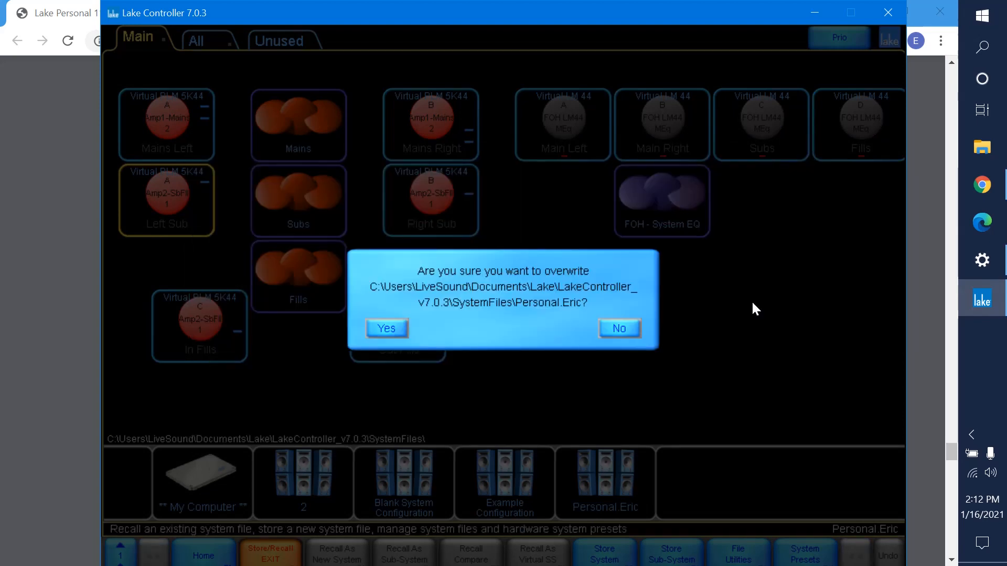
{"action": "left_click", "coordinate": [386, 329]}
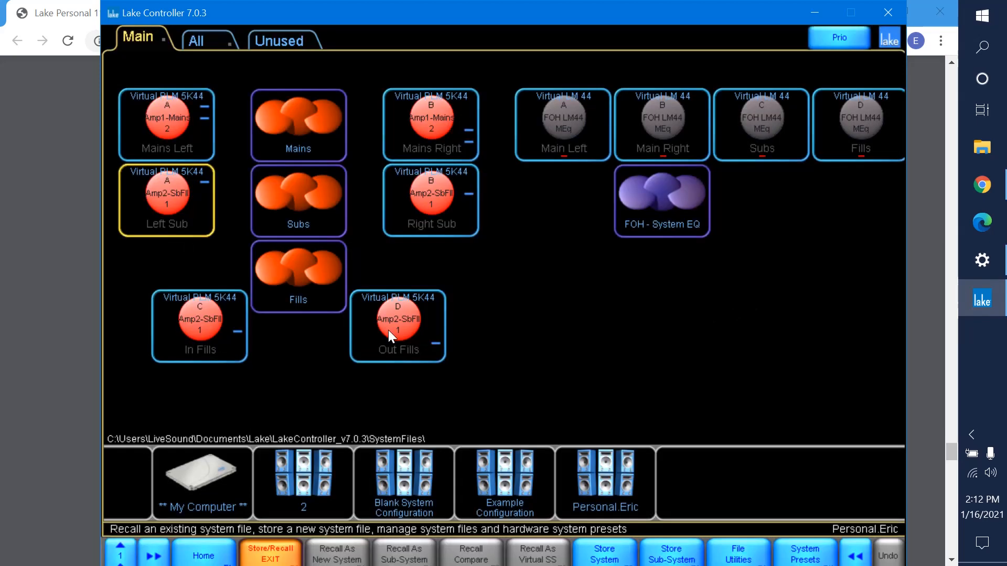